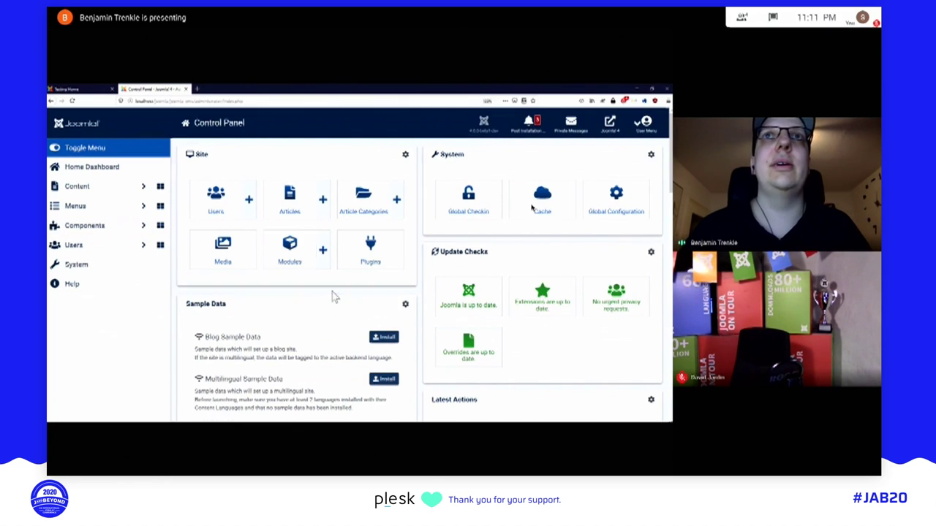
scroll(283, 346, "down", 2)
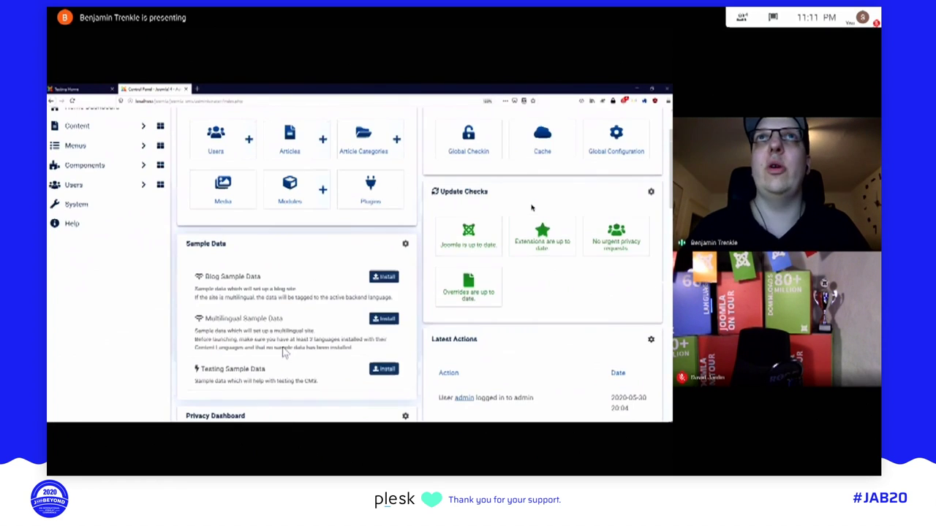
scroll(284, 346, "up", 2)
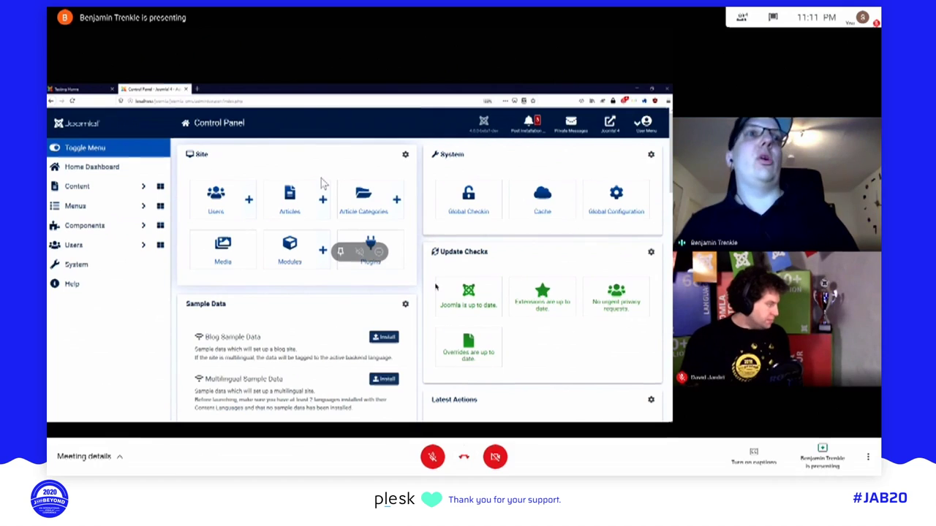
left_click(340, 251)
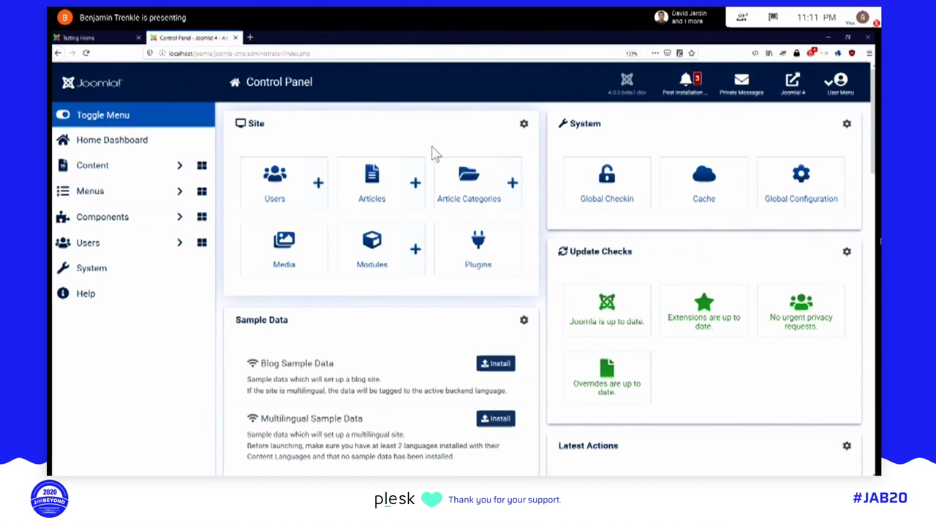
Step: Open the article list, unpublish the Popular Tags article and publish it again
left_click(164, 179)
left_click(111, 199)
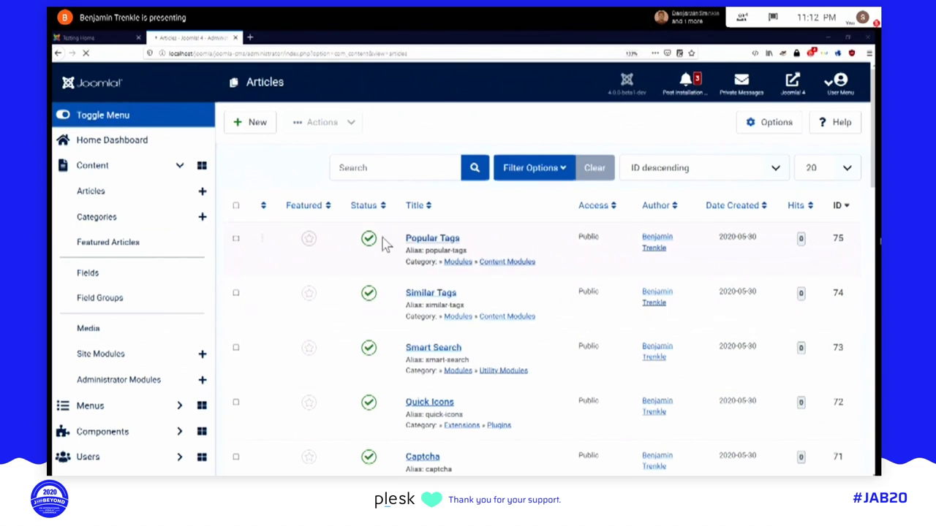
mouse_move(377, 243)
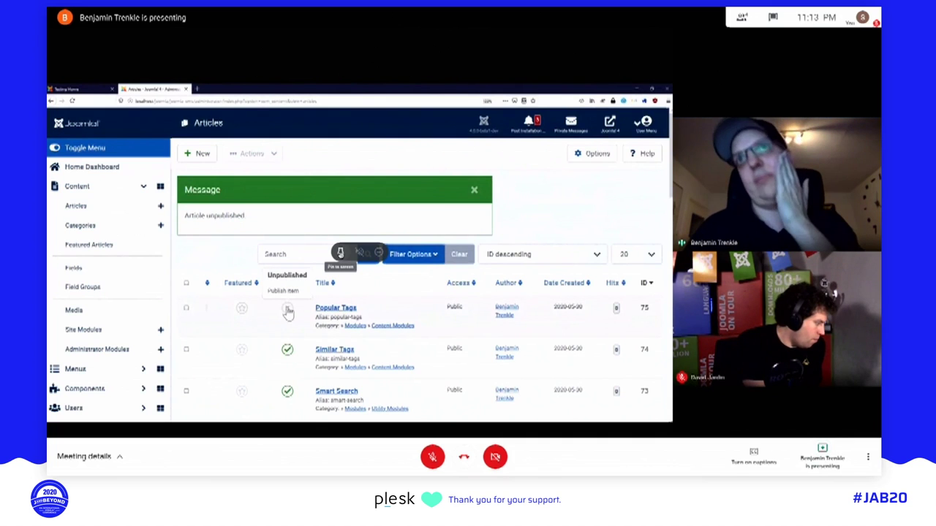
left_click(340, 253)
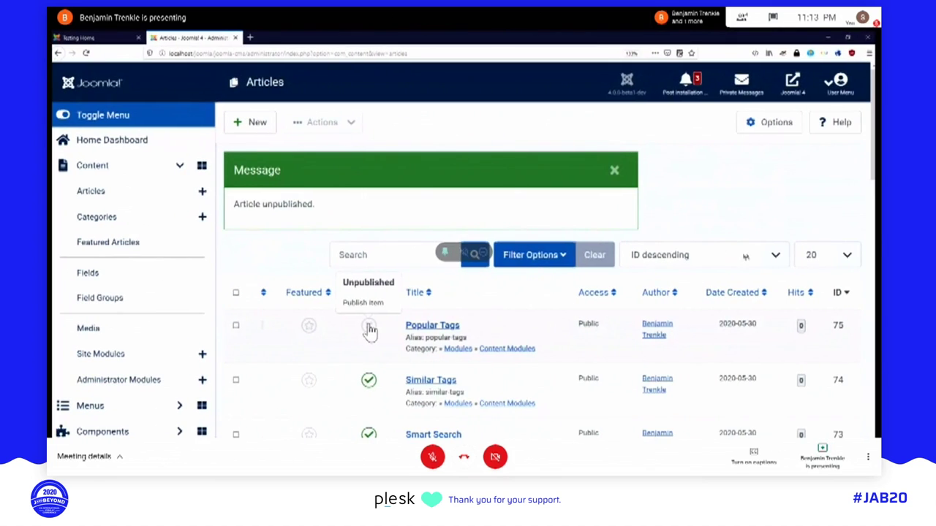
left_click(370, 328)
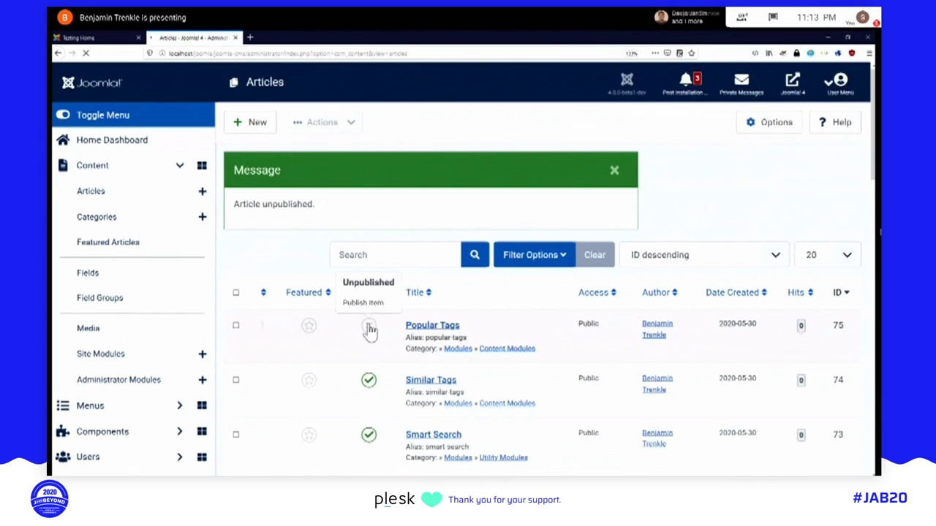
Step: Open the same article list in an additional browser tab by reusing the current page address
left_click(249, 55)
key("ctrl+c")
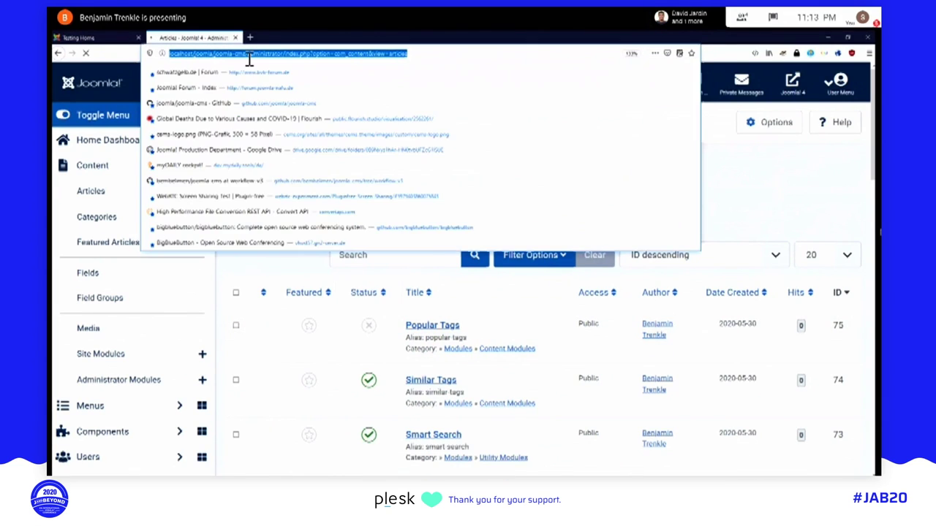
left_click(249, 38)
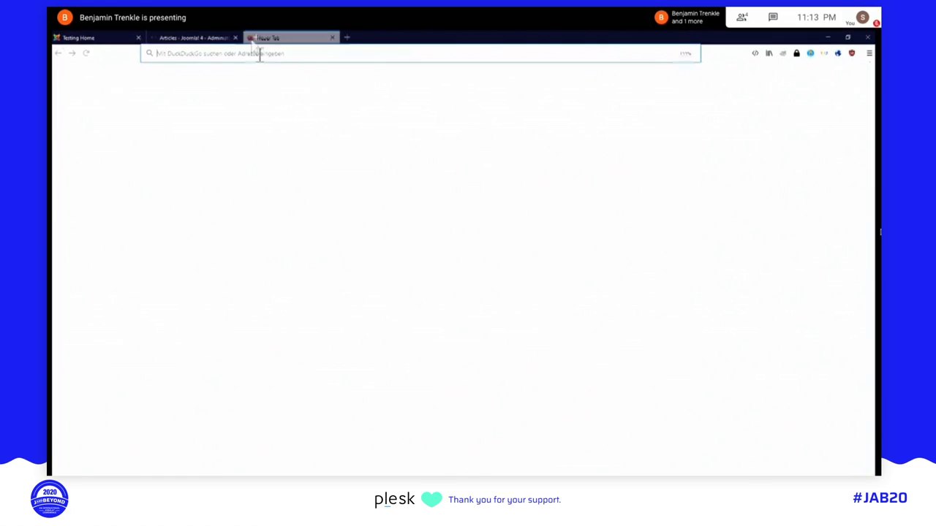
key("ctrl+v")
key("Return")
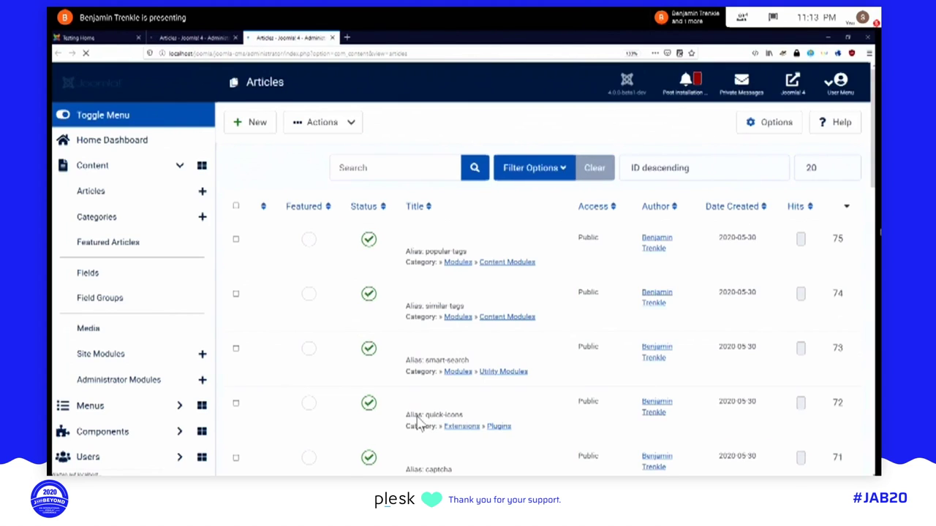
key("ctrl+Page_Up")
left_click(302, 41)
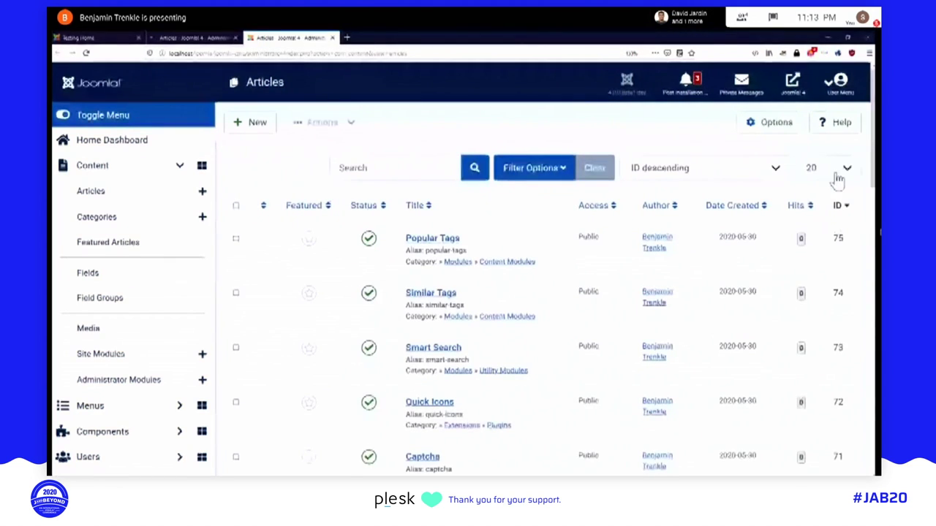
Step: Turn on Enable Workflow in the integration settings of the Articles options and save them
left_click(780, 124)
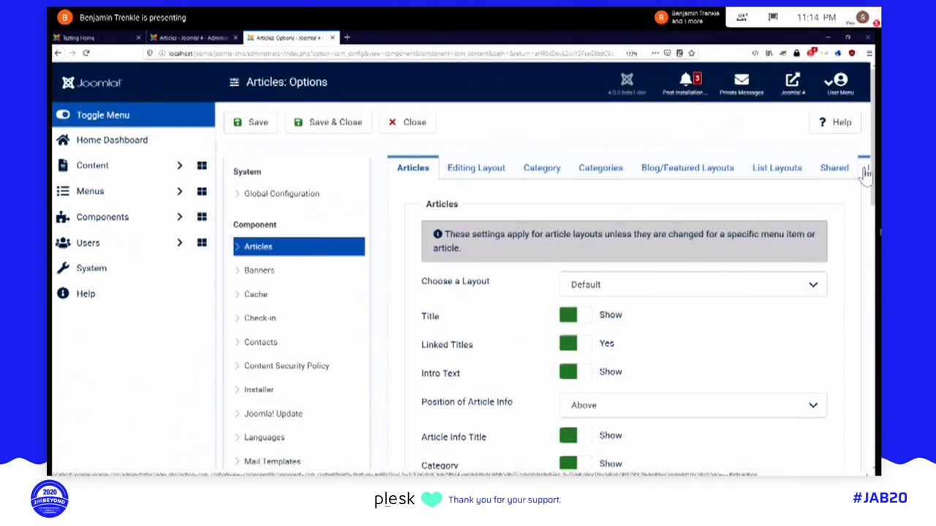
left_click(865, 171)
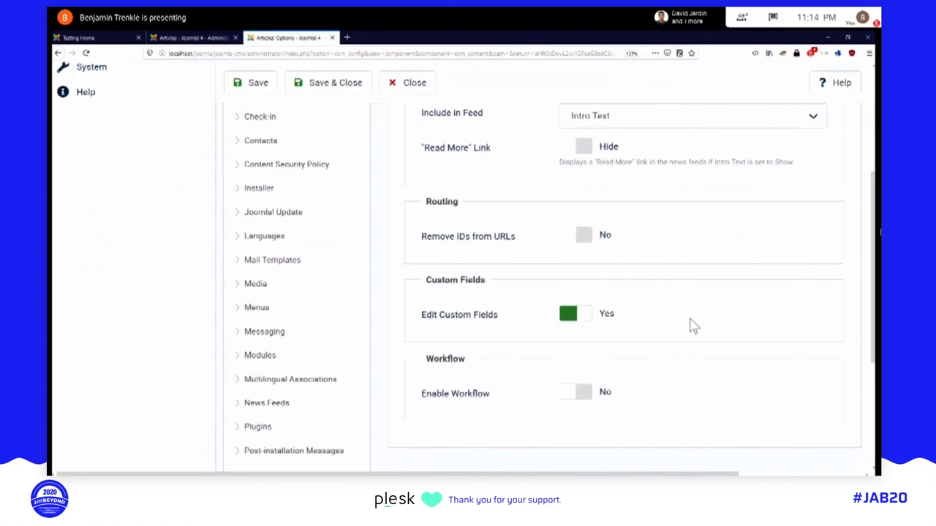
scroll(691, 324, "down", 2)
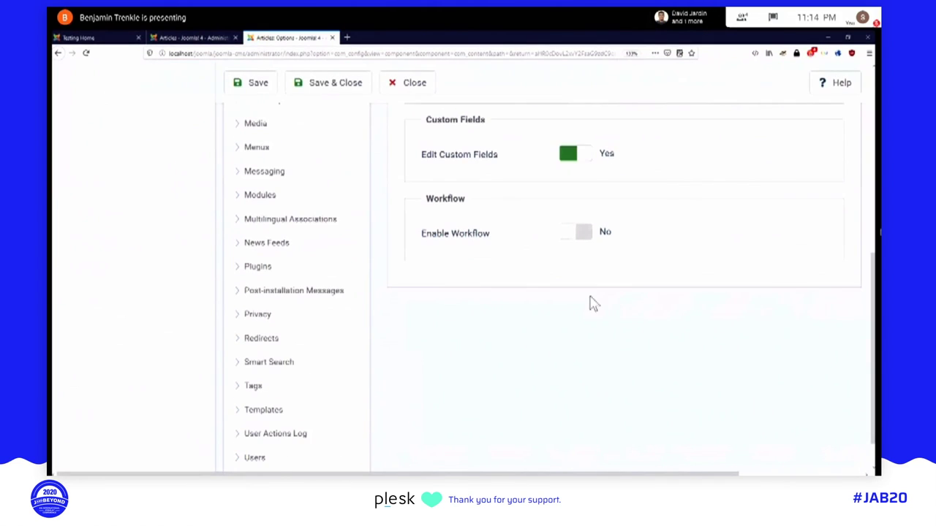
left_click(585, 231)
left_click(251, 123)
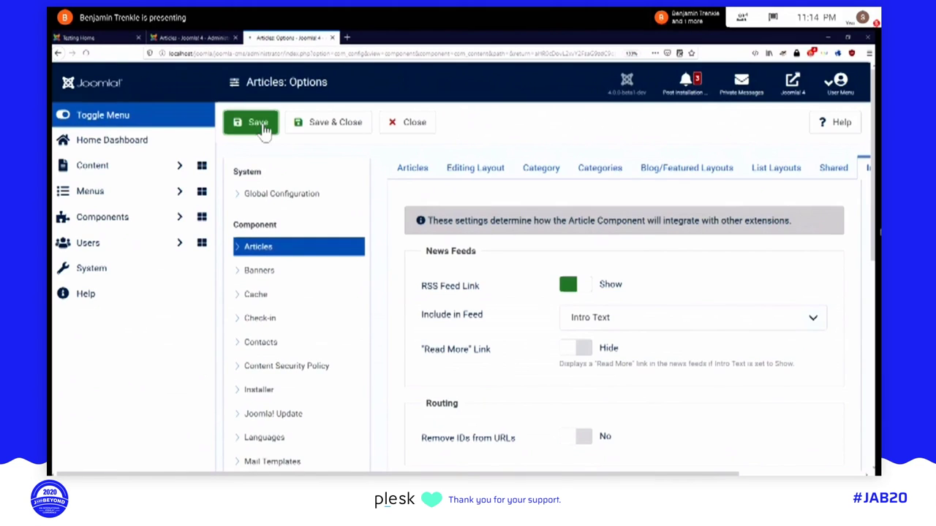
Step: Return to the original article list tab, refresh it and open the list of content workflows
left_click(202, 41)
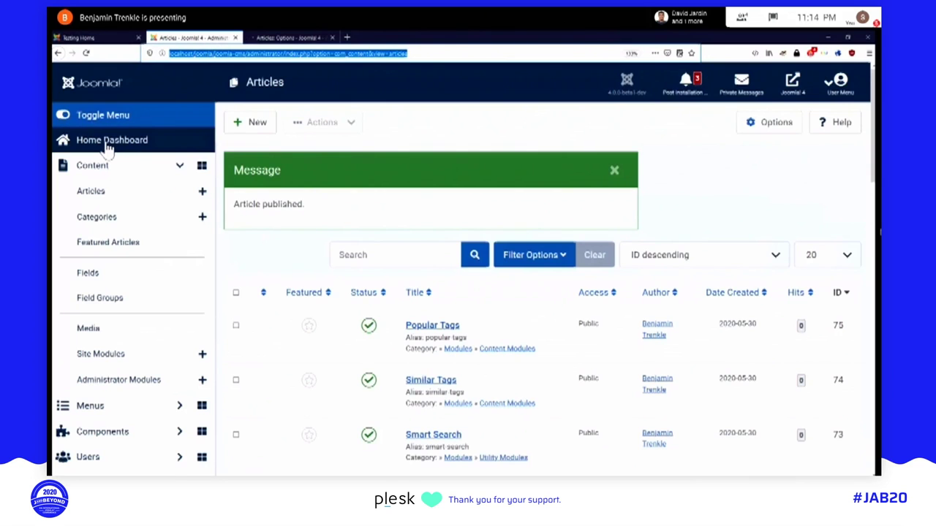
left_click(129, 146)
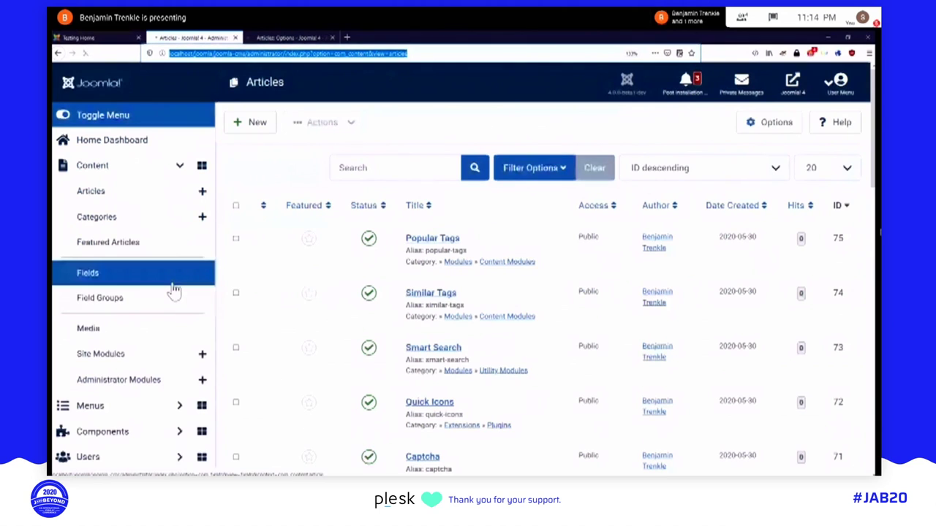
left_click(173, 284)
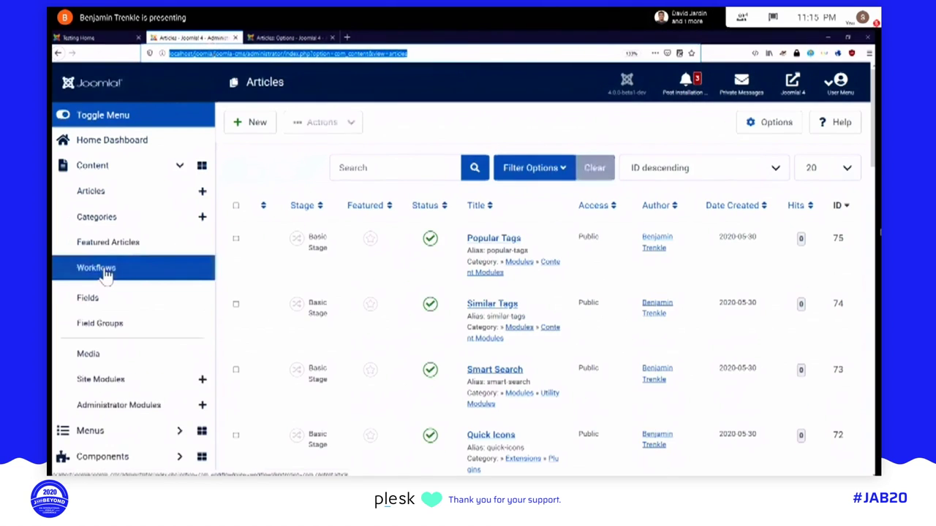
left_click(105, 270)
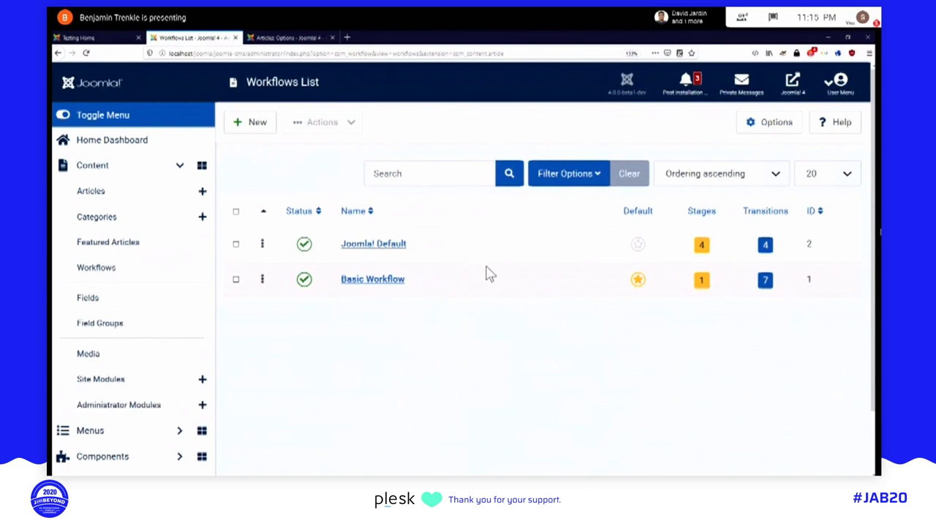
Step: Create a new workflow named JAB 2020 and keep its status as Enabled
left_click(243, 128)
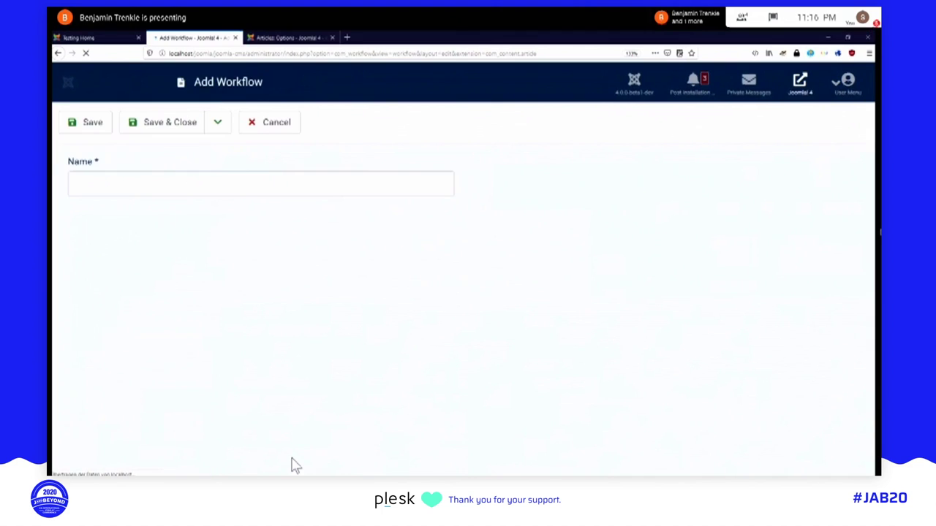
left_click(367, 182)
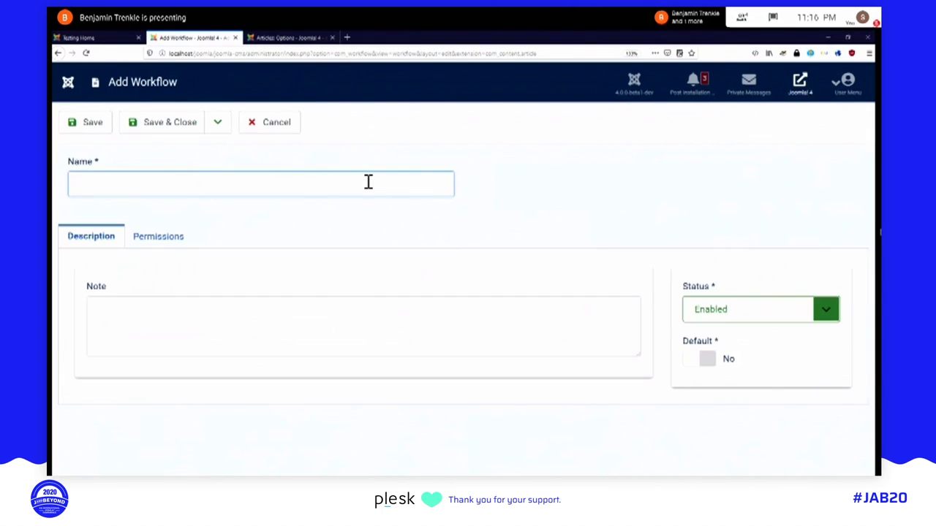
type("JAB 2020")
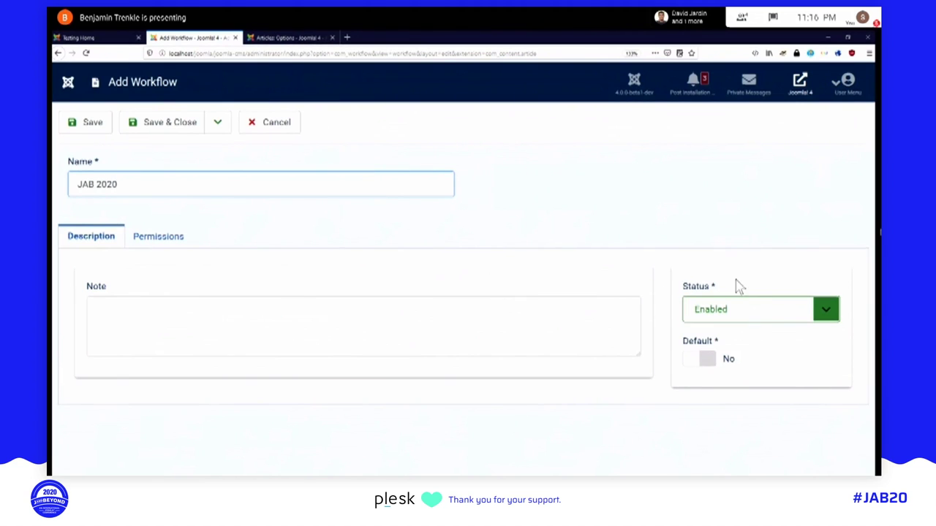
left_click(711, 312)
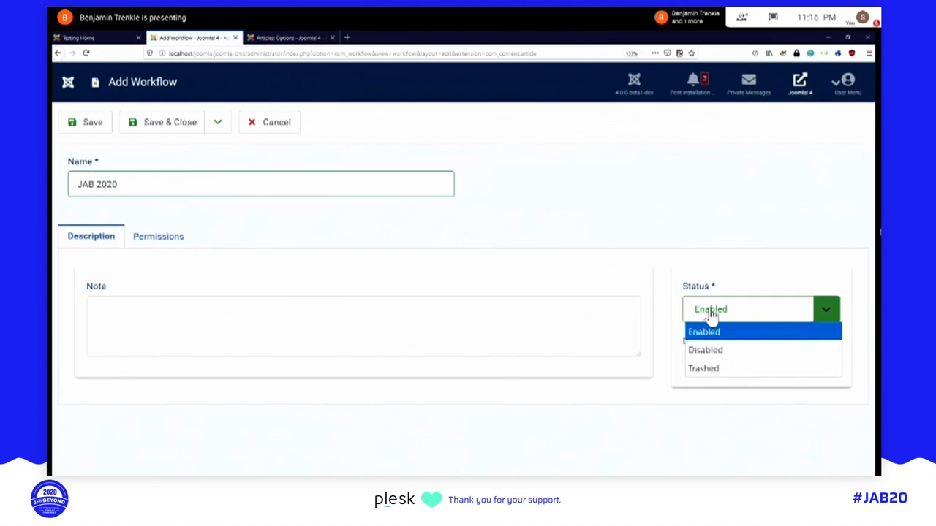
left_click(710, 313)
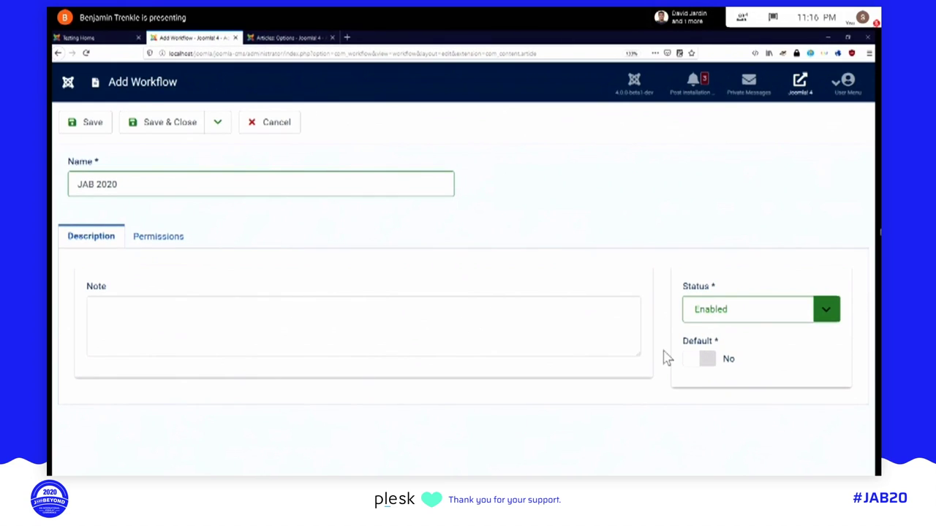
Step: Review the permission settings of the JAB 2020 workflow, and save and close it
left_click(141, 241)
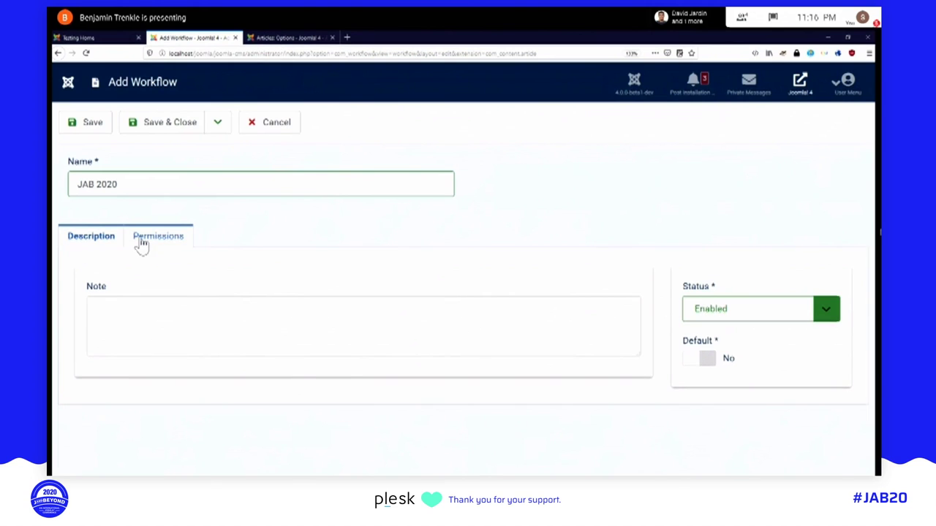
scroll(414, 398, "down", 2)
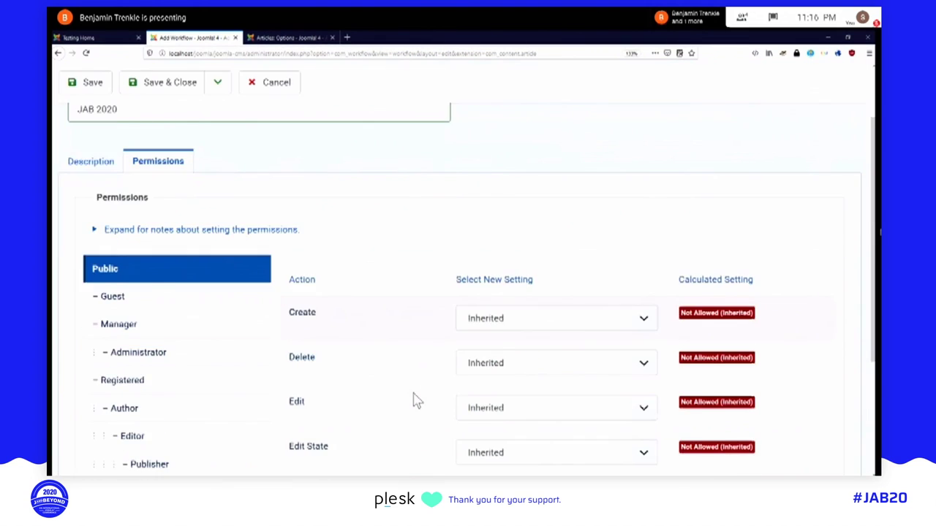
scroll(414, 401, "down", 5)
scroll(414, 400, "up", 7)
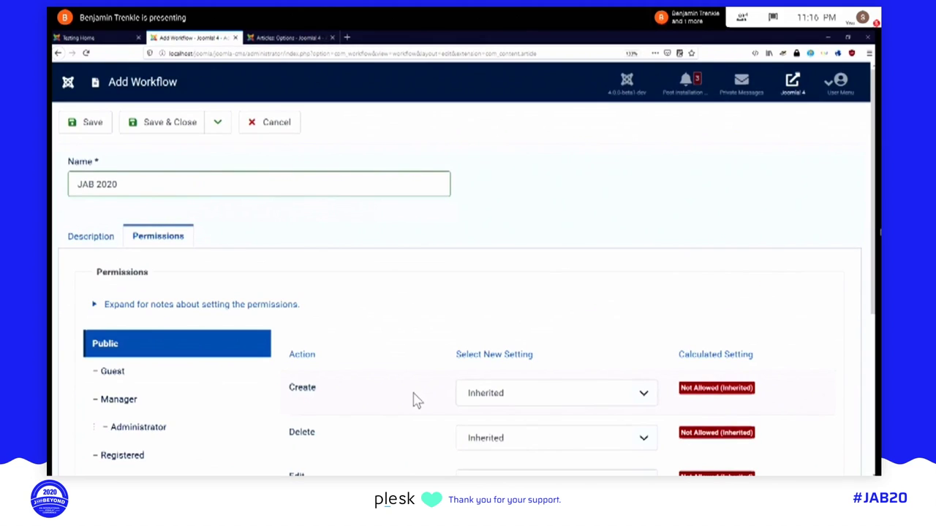
scroll(414, 400, "down", 3)
scroll(413, 401, "up", 3)
scroll(414, 401, "down", 3)
scroll(414, 400, "up", 3)
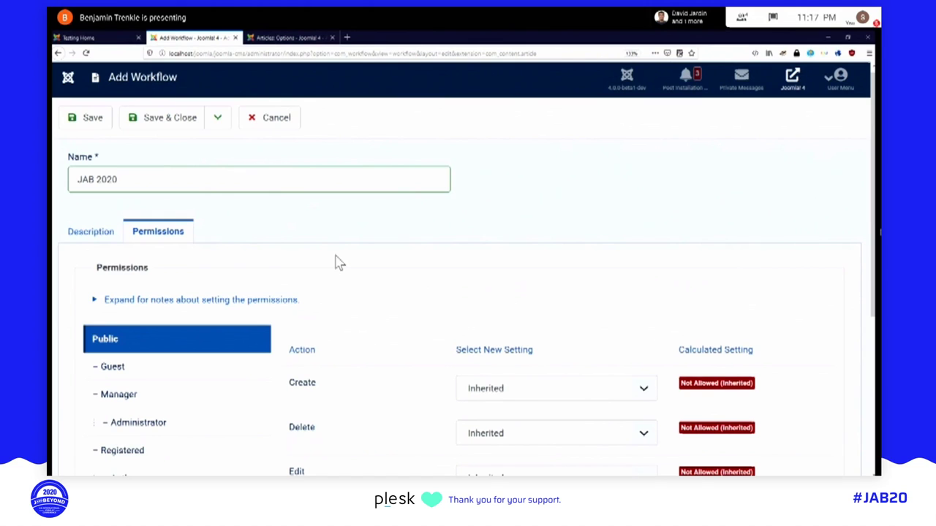
left_click(163, 130)
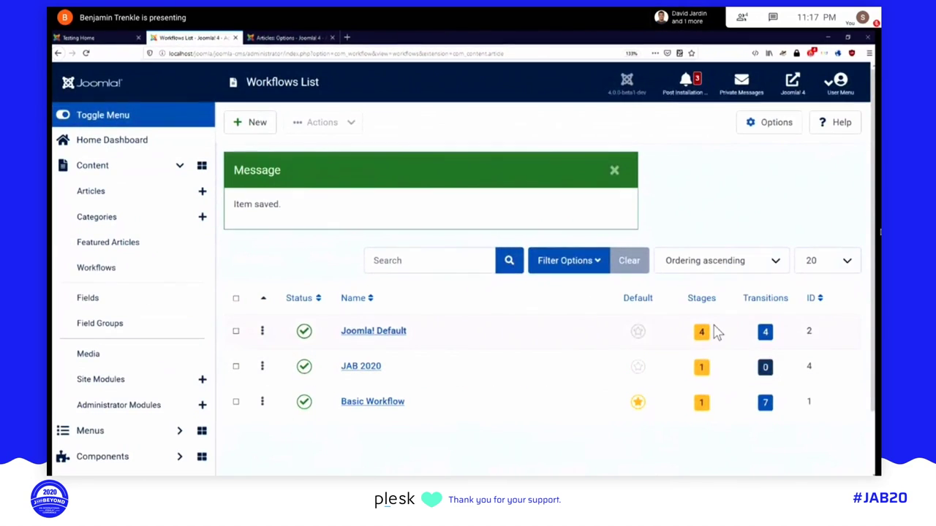
Step: View the transitions list of the JAB 2020 workflow and go back to the workflows list
left_click(763, 366)
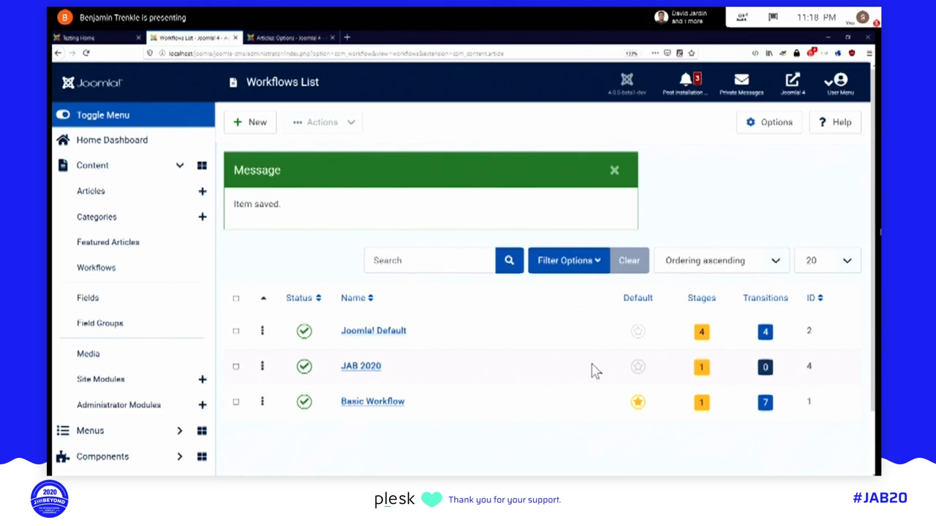
left_click(764, 368)
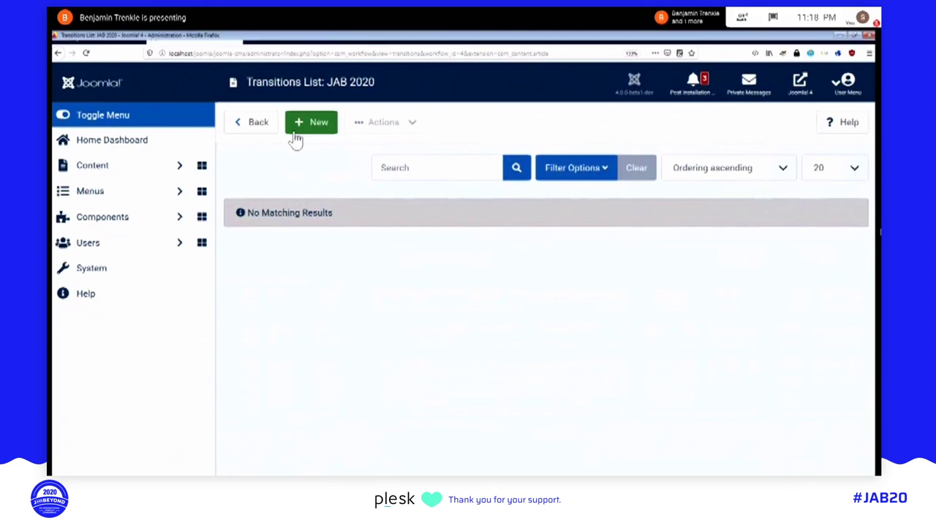
left_click(242, 122)
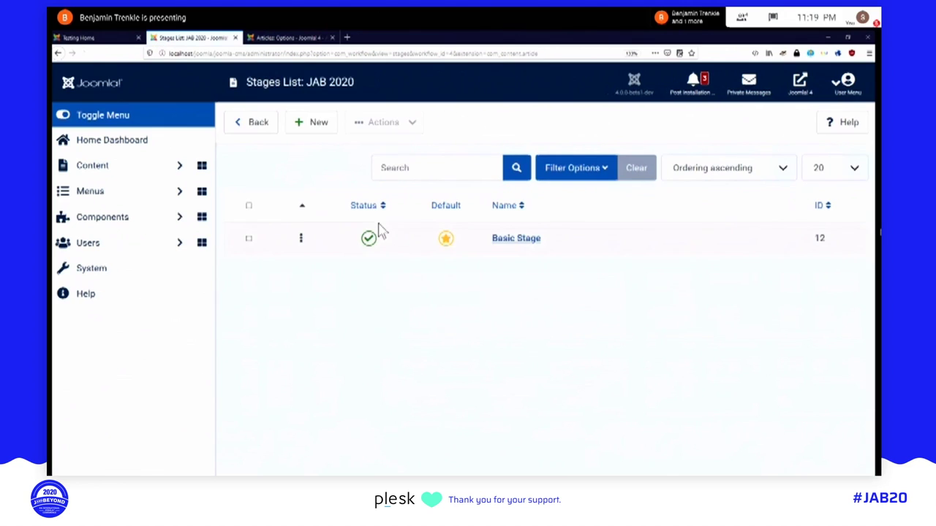
Step: Rename the Basic Stage of the JAB 2020 workflow to New, and save and close it
left_click(525, 244)
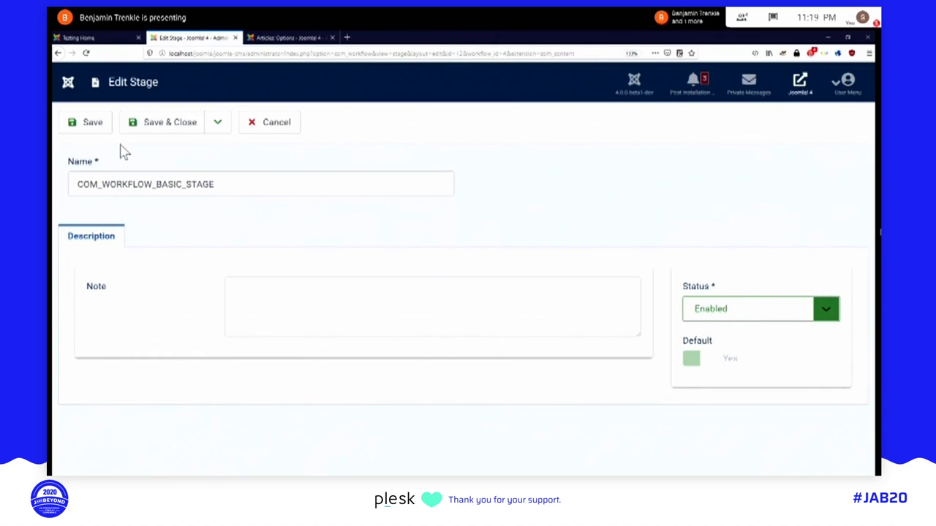
left_click(88, 194)
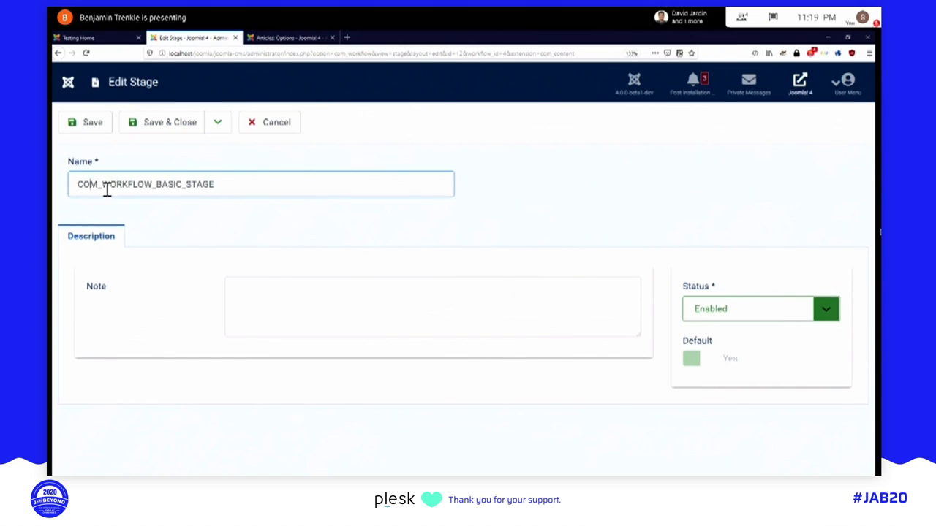
double_click(106, 188)
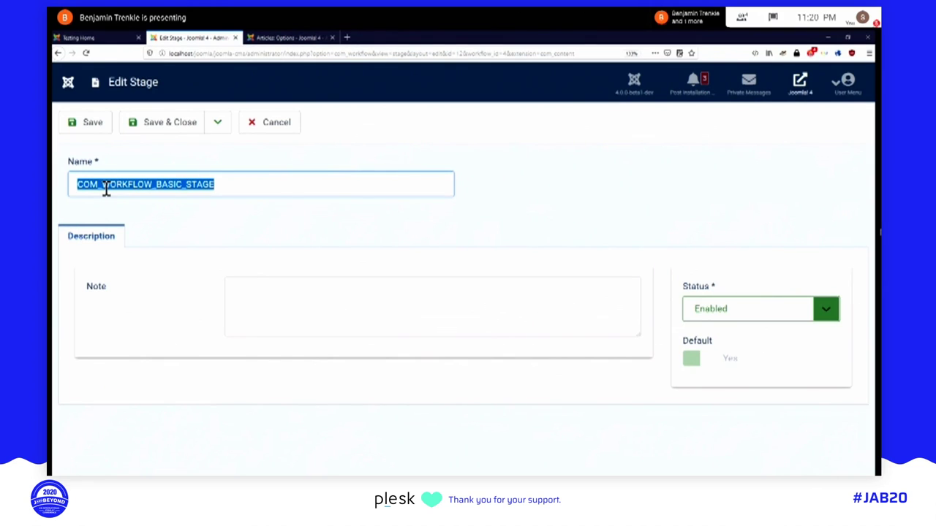
type("New")
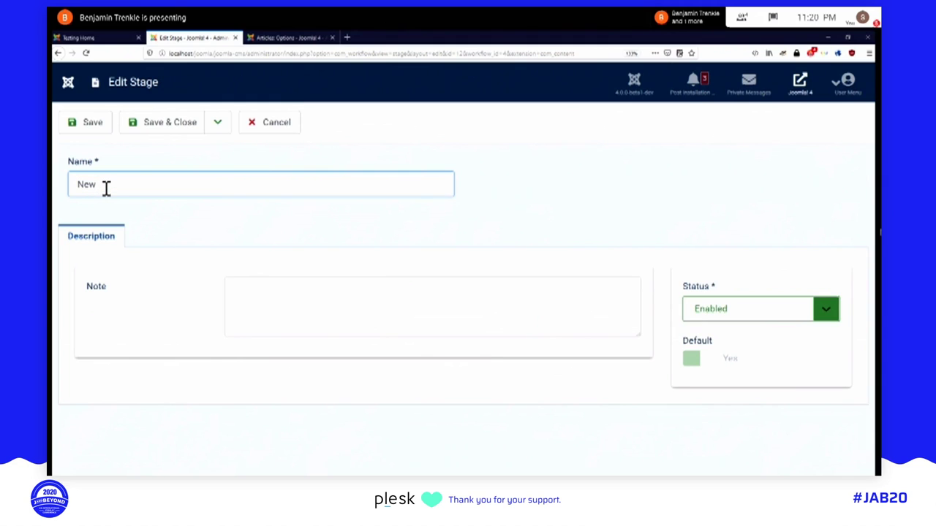
left_click(150, 139)
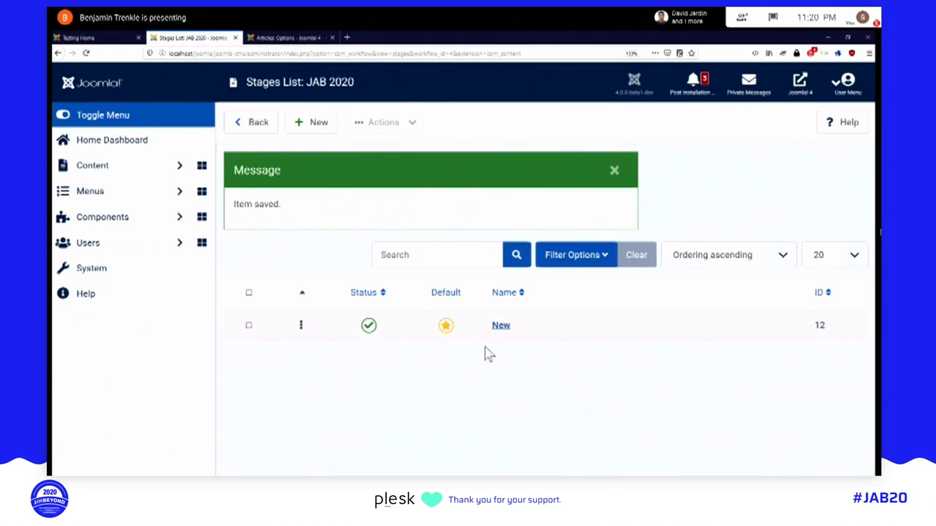
Step: Add a stage named Needs Proofreading to the JAB 2020 workflow and save it, continuing with another new stage
left_click(307, 124)
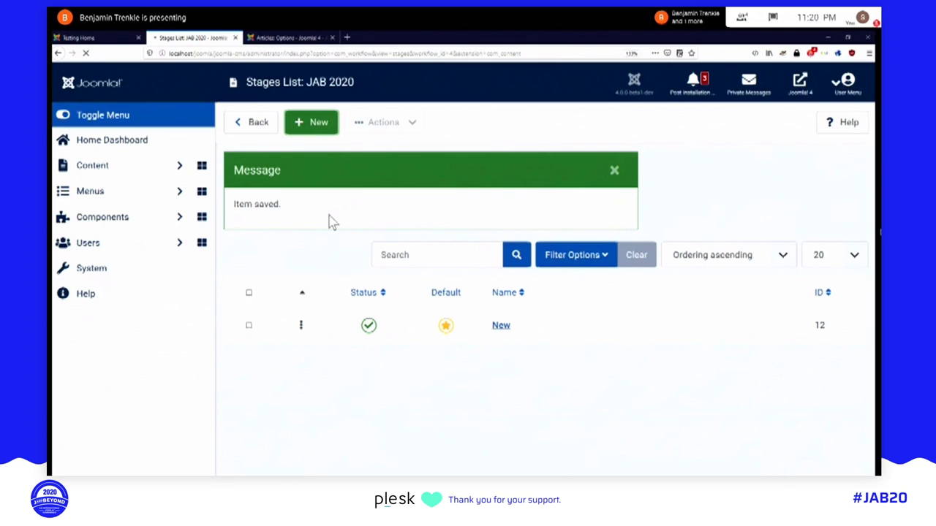
left_click(616, 172)
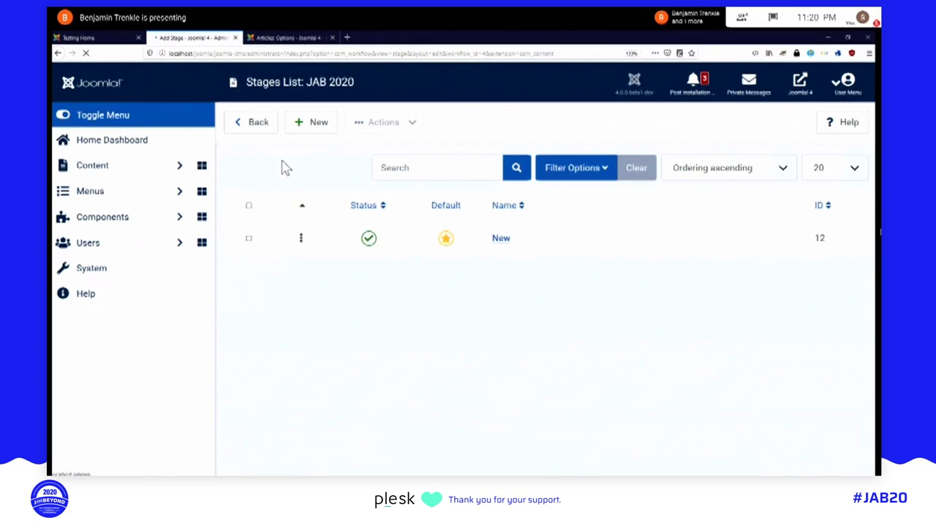
left_click(146, 194)
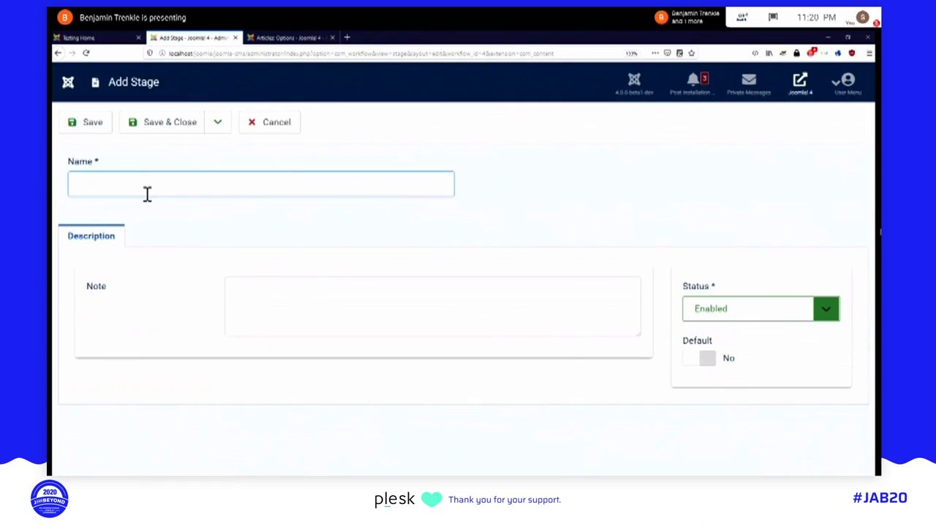
type("Needs Proofreading")
left_click(219, 122)
left_click(179, 150)
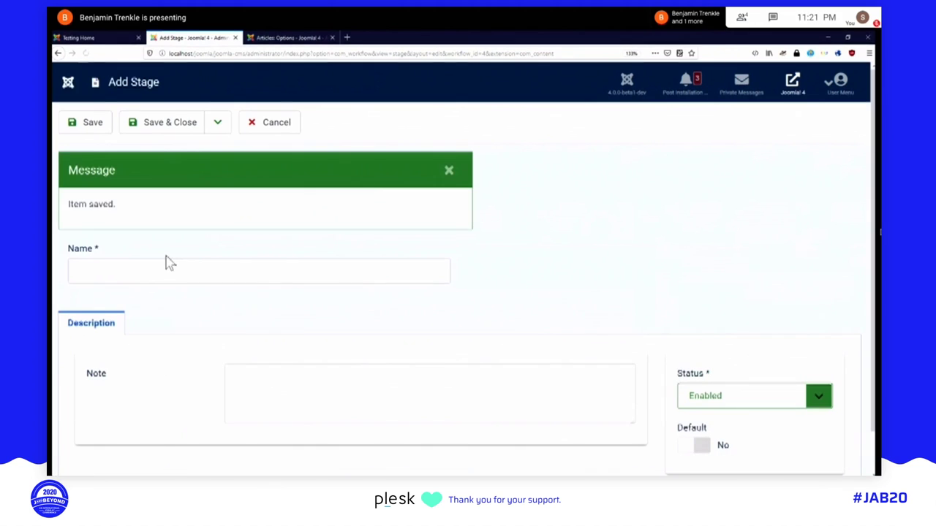
Step: Name the new stage Online, and save and close it
left_click(449, 172)
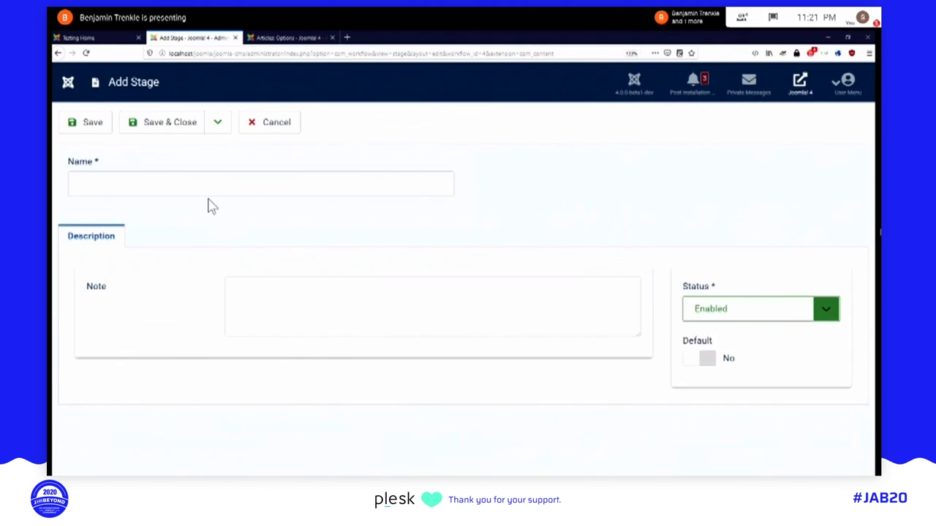
left_click(212, 180)
type("Online")
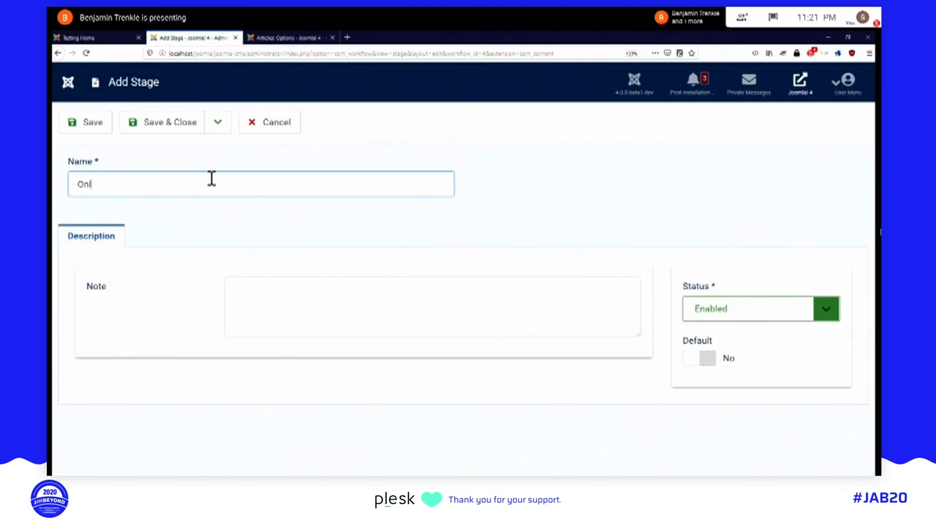
left_click(184, 136)
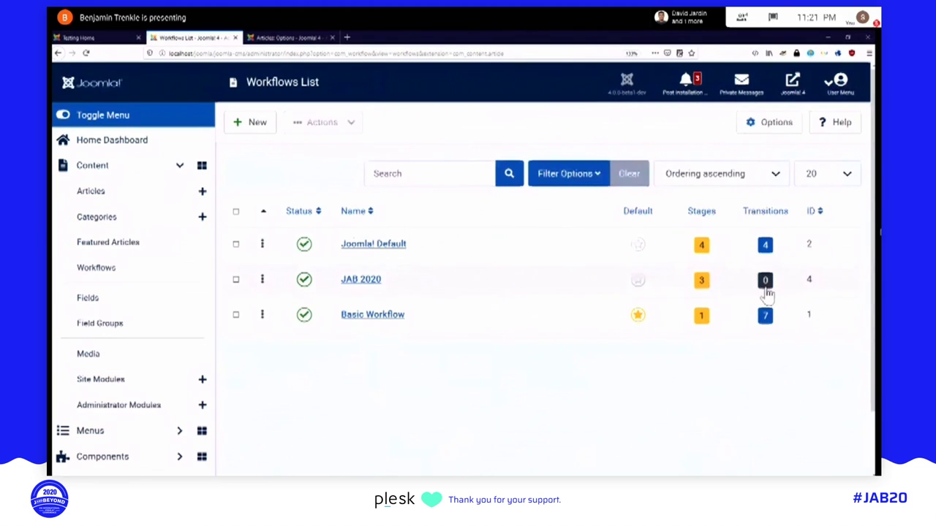
Step: Create a JAB 2020 transition named Approve with current stage New and target stage Needs Proofreading
left_click(766, 290)
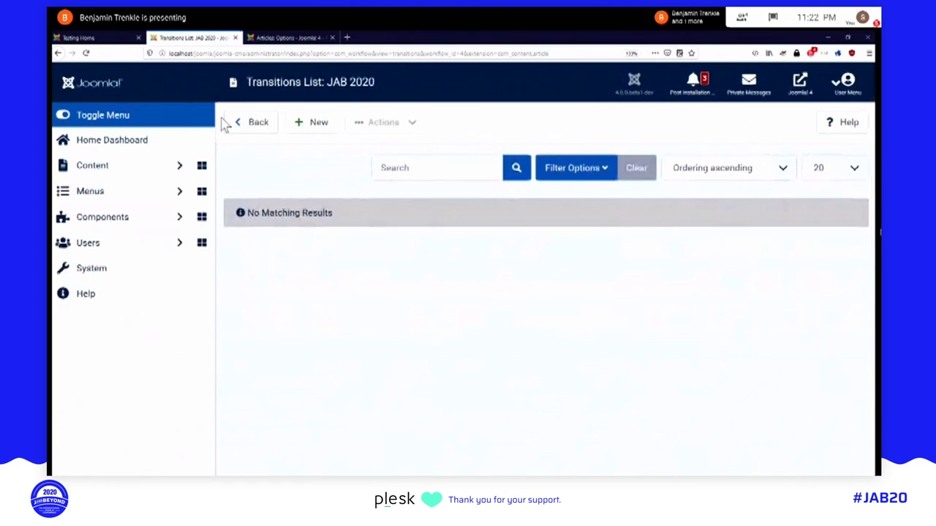
left_click(301, 131)
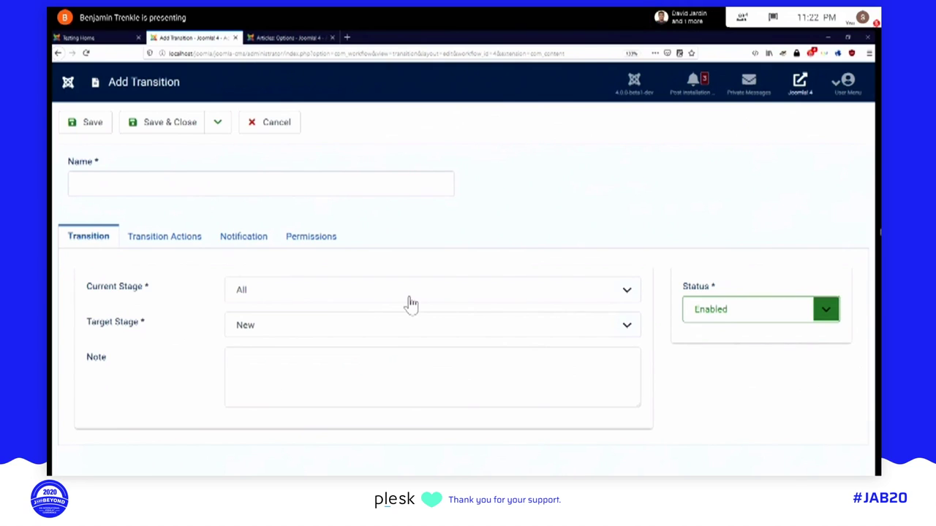
left_click(297, 191)
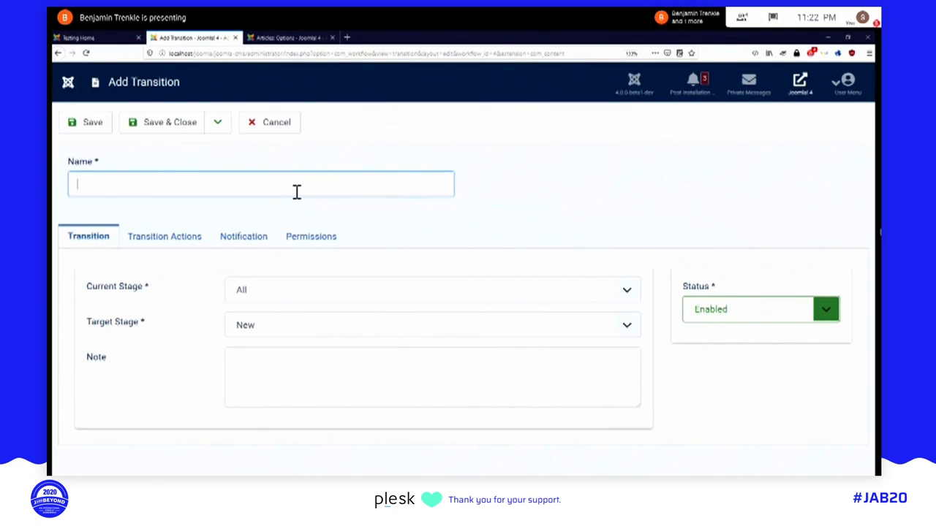
type("Approve")
left_click(245, 298)
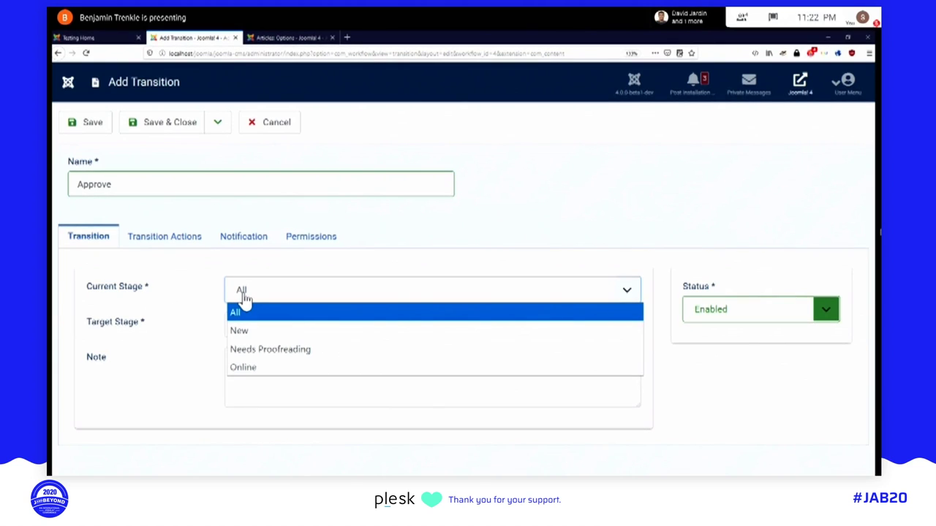
left_click(261, 332)
left_click(293, 329)
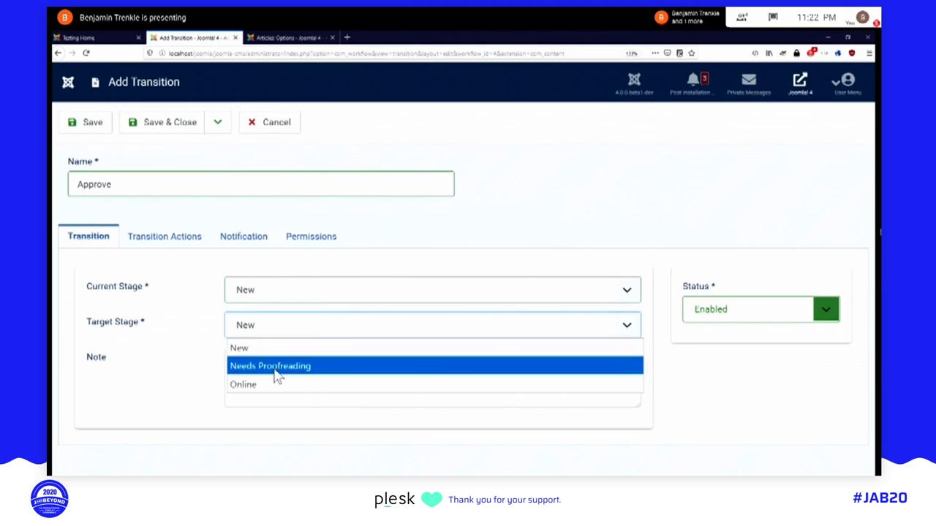
left_click(276, 368)
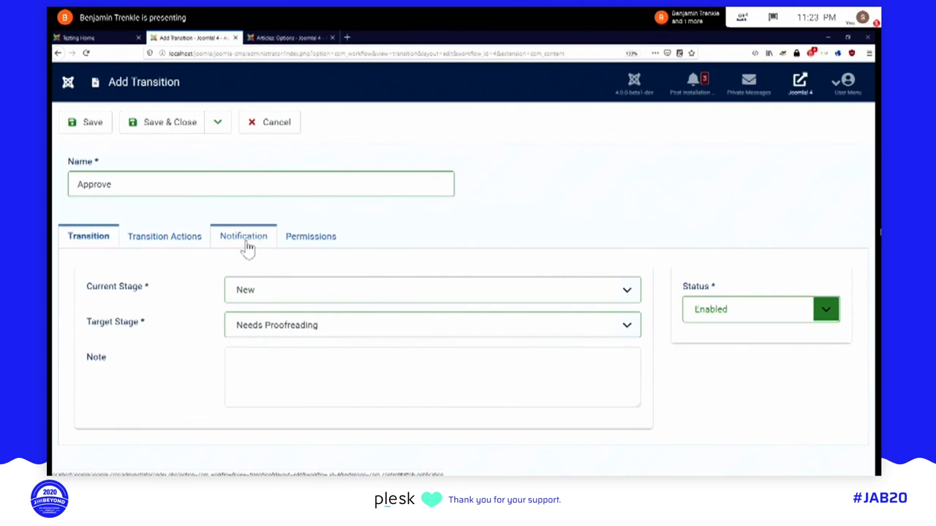
Step: Set the Approve transition's featuring state action to Yes, leaving its publishing state at None Selected
left_click(170, 241)
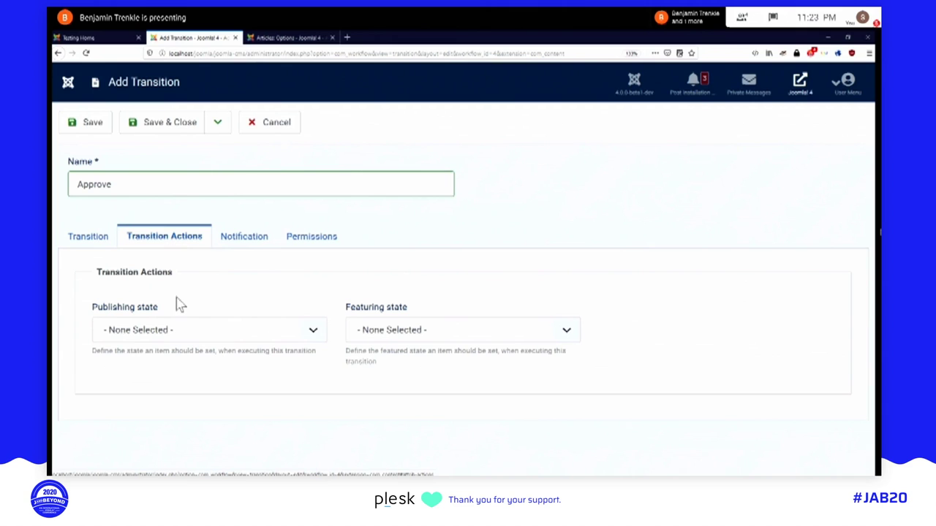
left_click(187, 336)
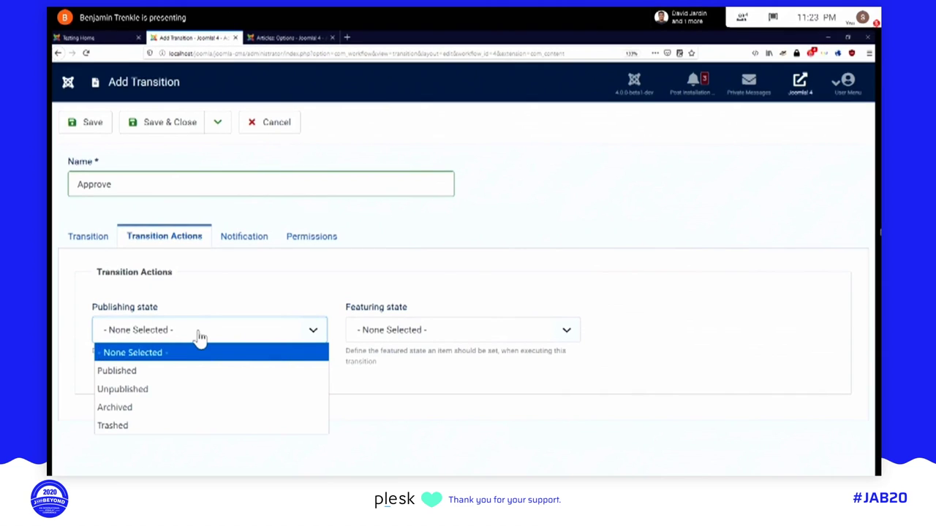
left_click(268, 314)
left_click(406, 337)
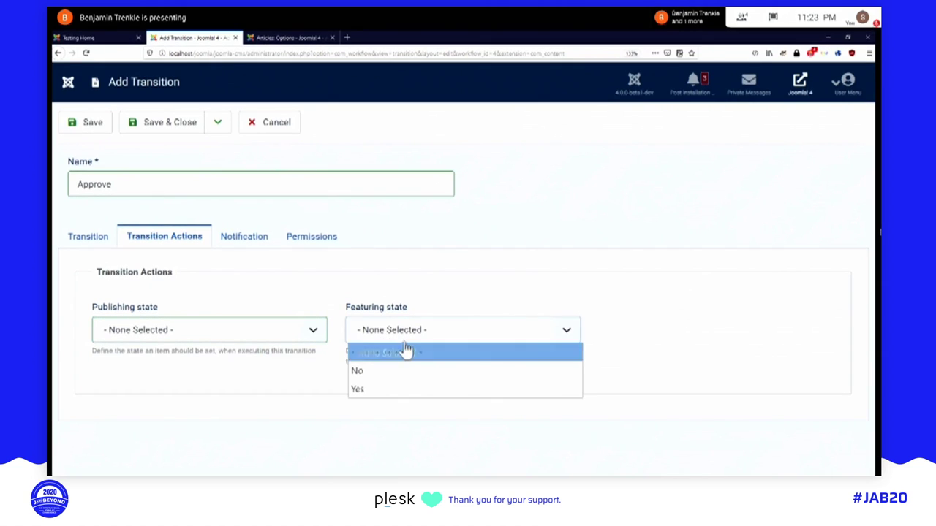
left_click(364, 389)
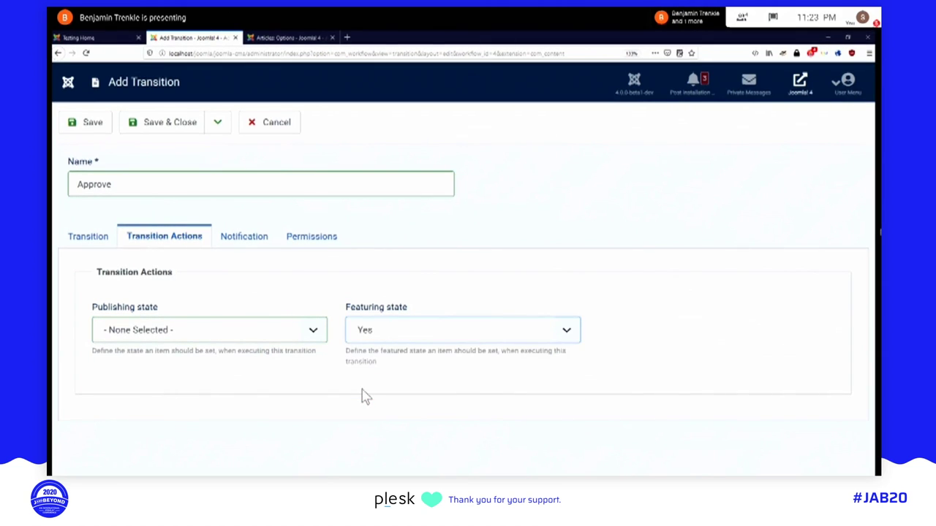
Step: Turn on notifications for the Approve transition and enter the additional message text "And review!"
left_click(239, 241)
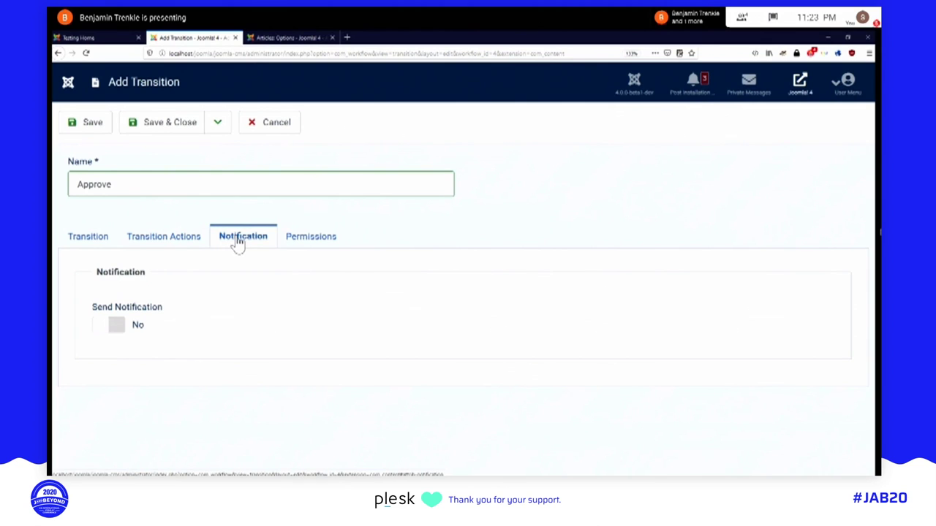
left_click(114, 326)
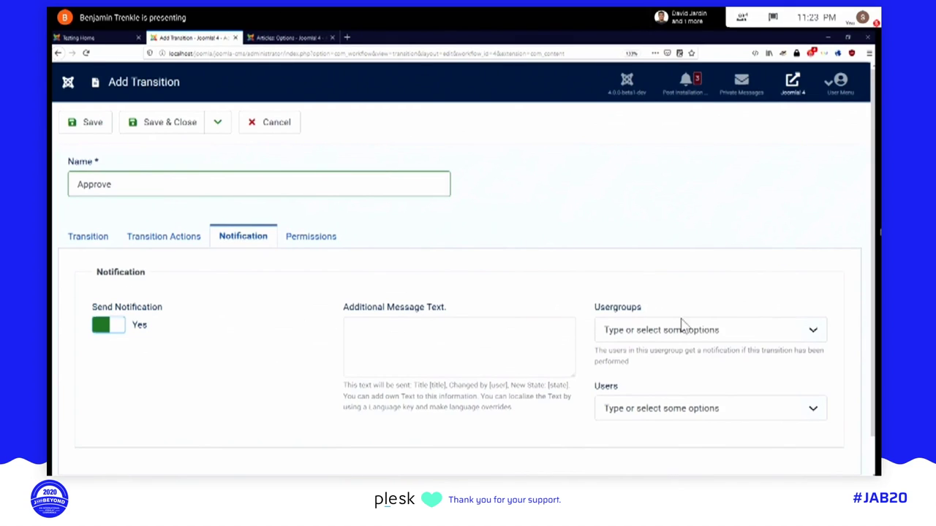
left_click(719, 329)
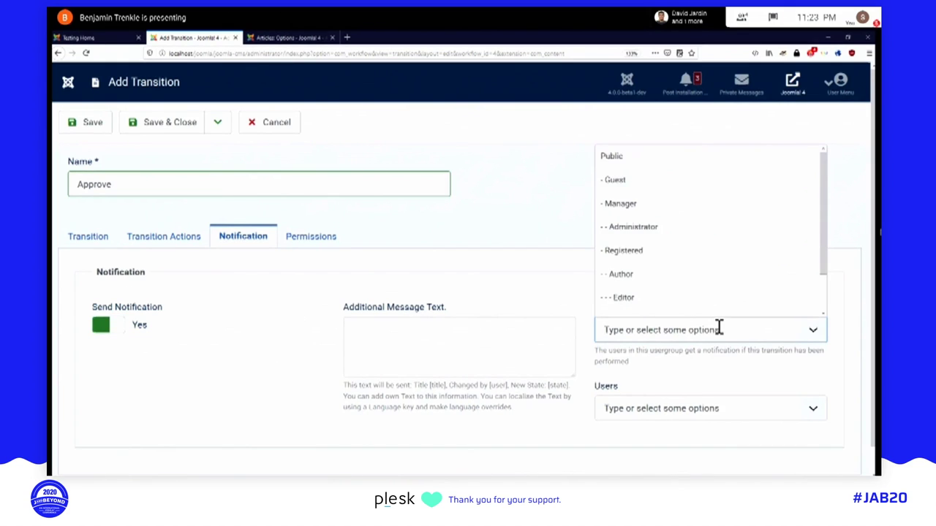
left_click(687, 407)
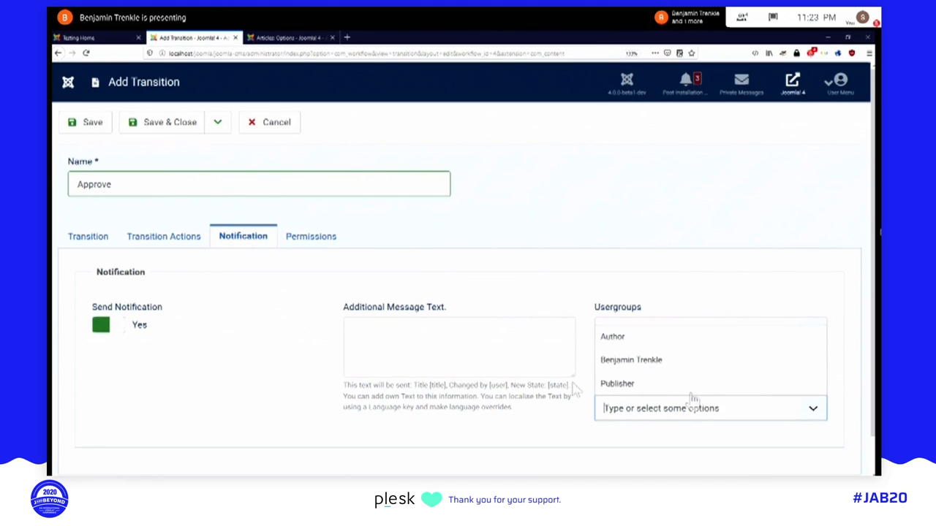
left_click(505, 332)
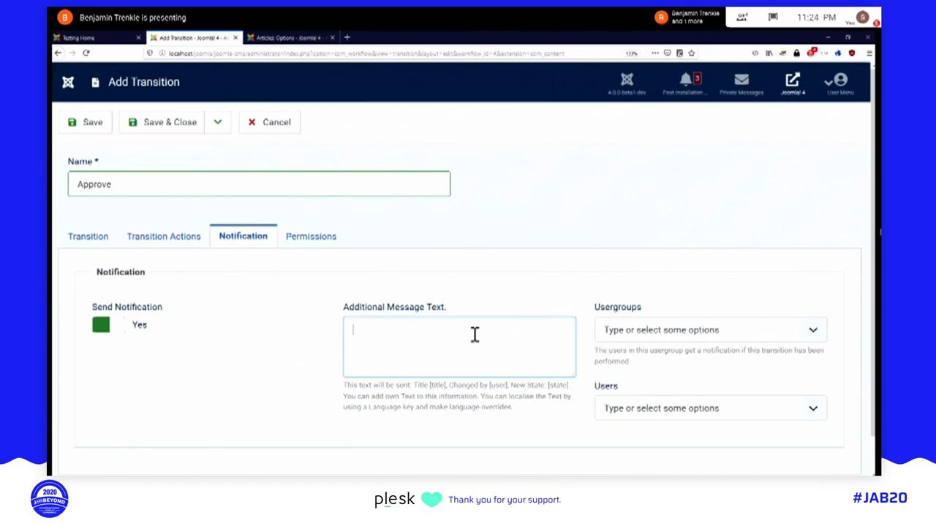
type("And review!")
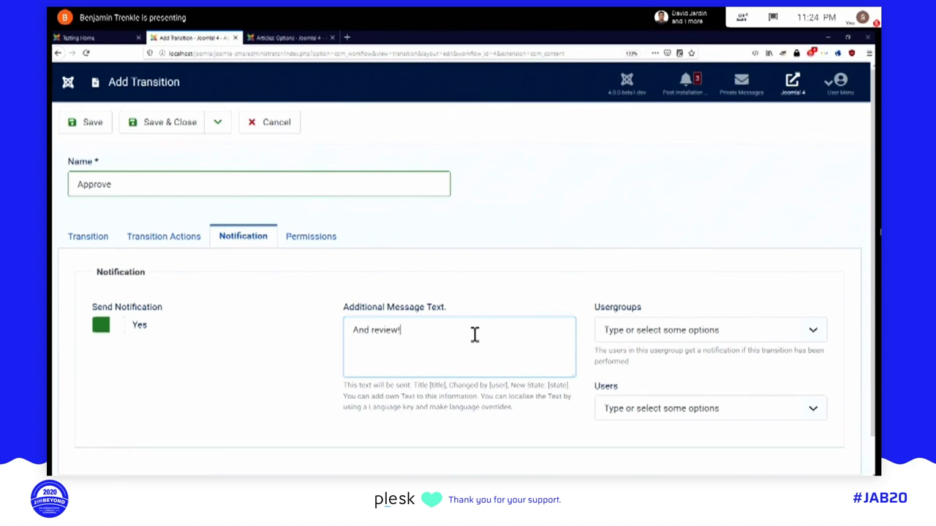
Step: Choose the Manager usergroup as recipient of the Approve transition's notification
left_click(724, 335)
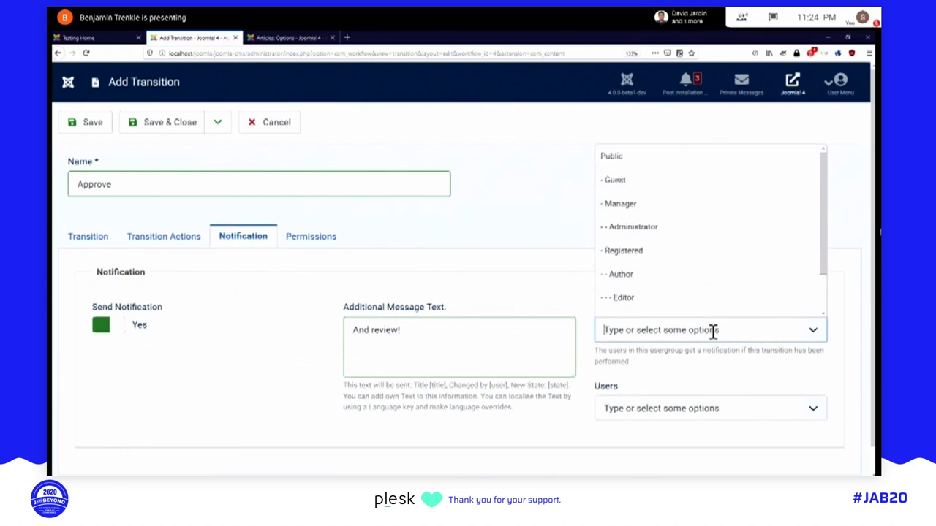
left_click(631, 206)
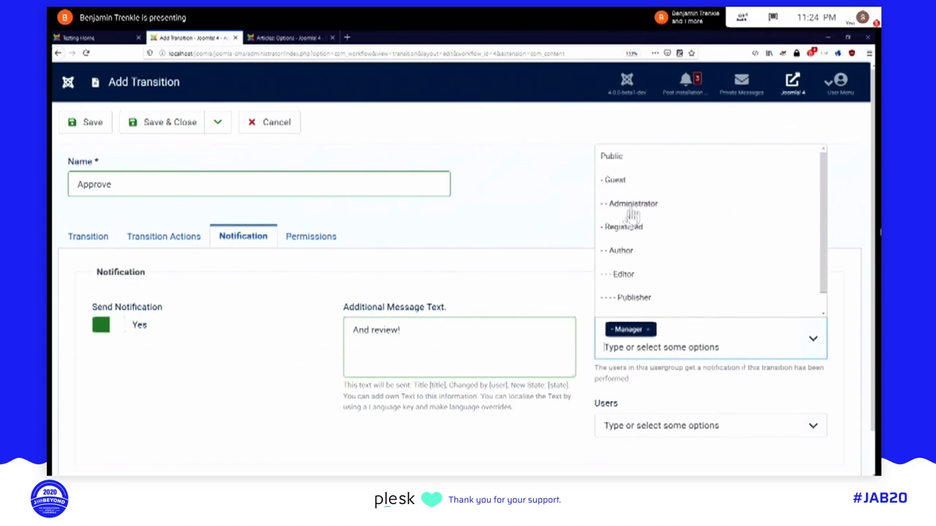
left_click(537, 287)
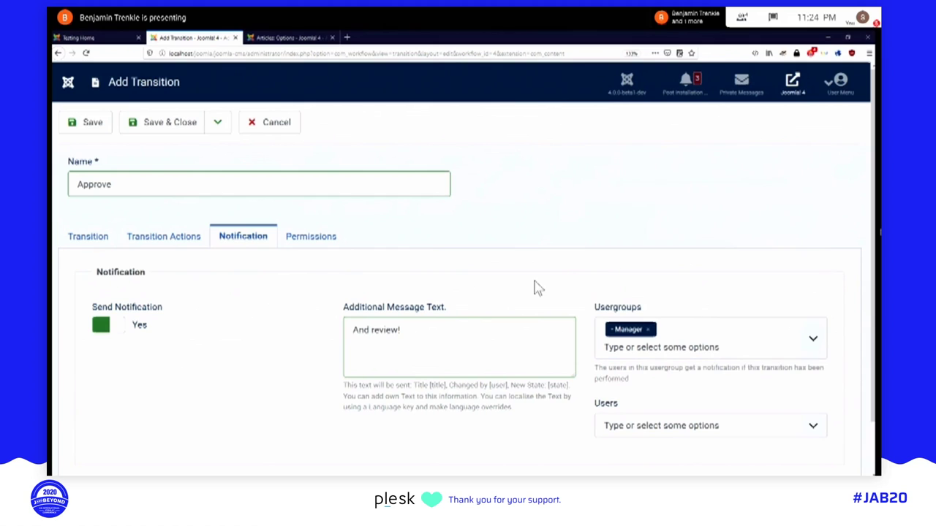
Step: Review the Approve transition's permissions, save it and continue to the stage settings of another new transition
left_click(320, 248)
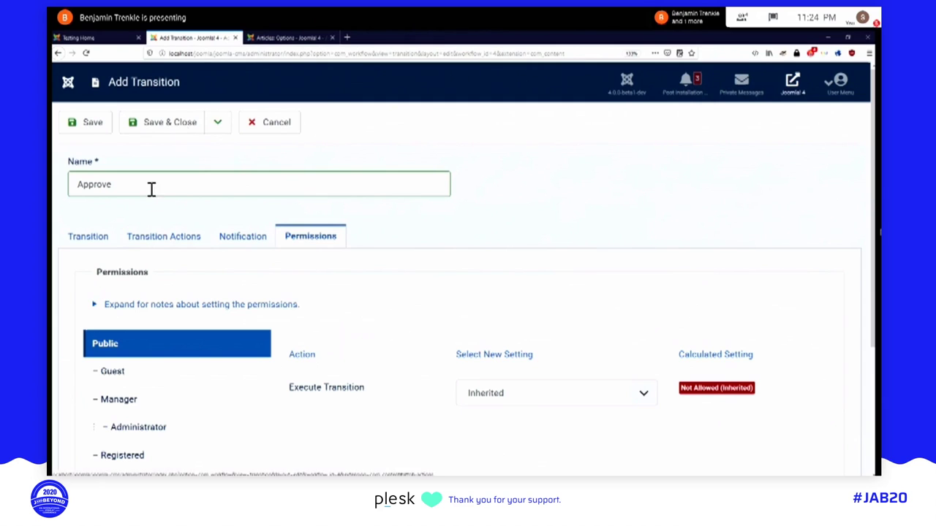
left_click(217, 124)
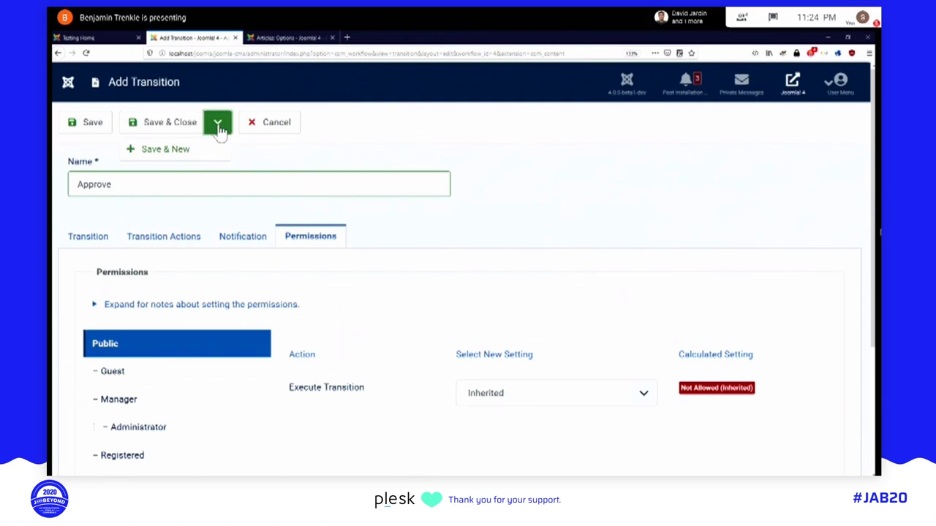
left_click(174, 150)
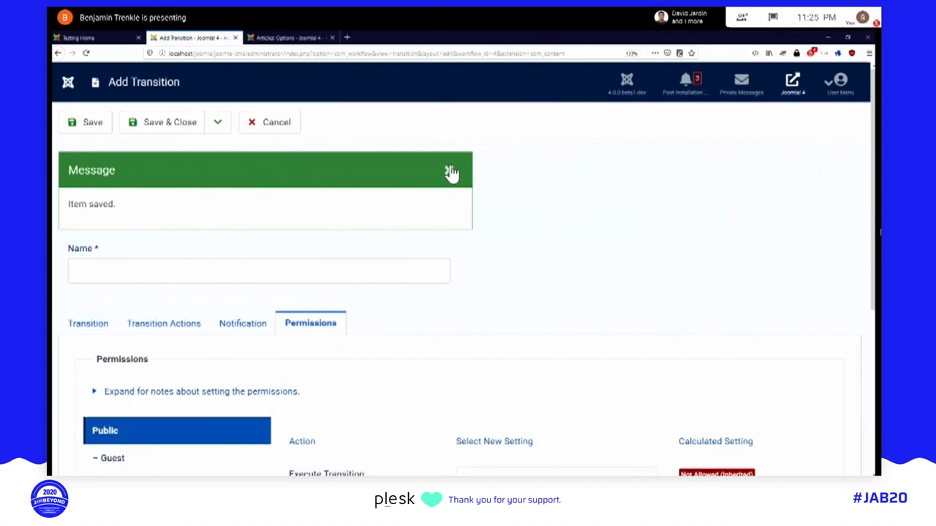
left_click(450, 172)
left_click(86, 237)
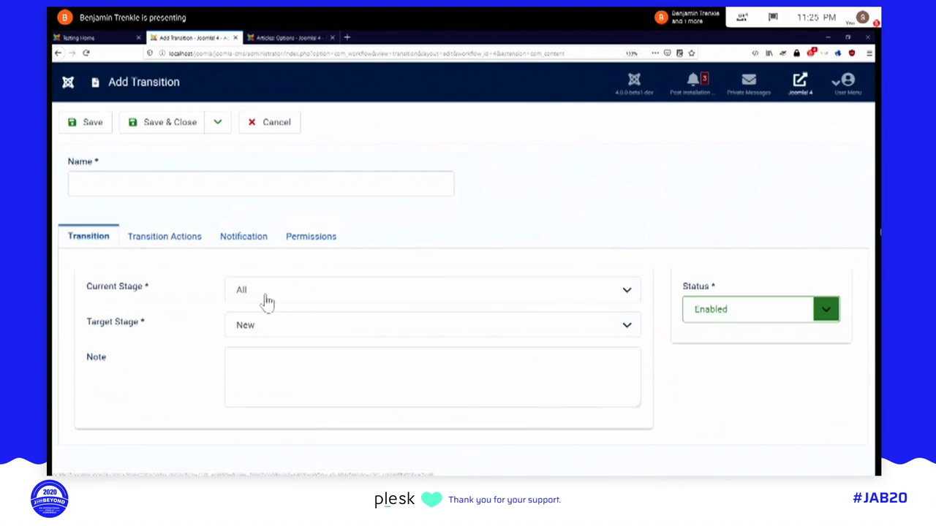
Step: Set the new transition's current stage to Needs Proofreading and target stage to Online, and name it "Go Online"
left_click(265, 296)
left_click(276, 349)
left_click(308, 330)
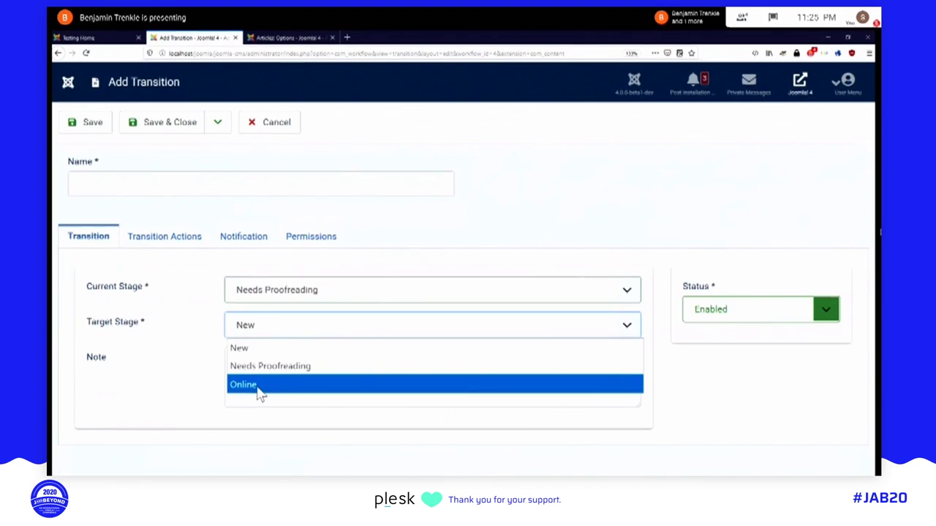
left_click(259, 388)
left_click(159, 179)
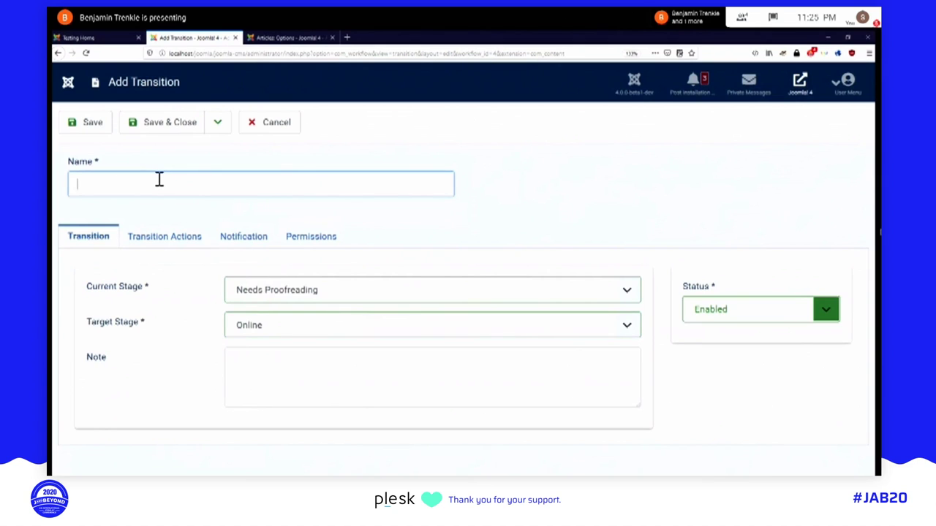
type("Go Online")
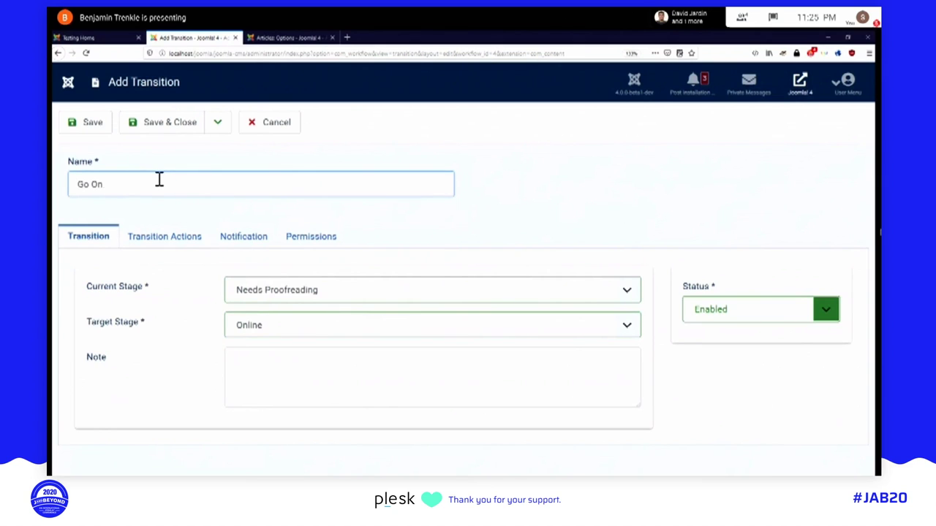
Step: Set the Go Online transition's publishing state action to Published, leaving its featuring state at None Selected
left_click(155, 241)
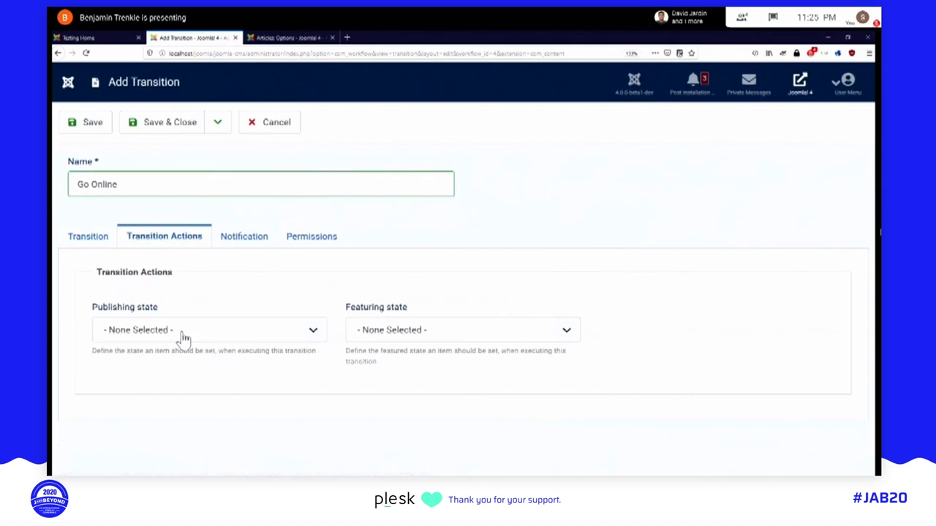
left_click(180, 335)
left_click(130, 371)
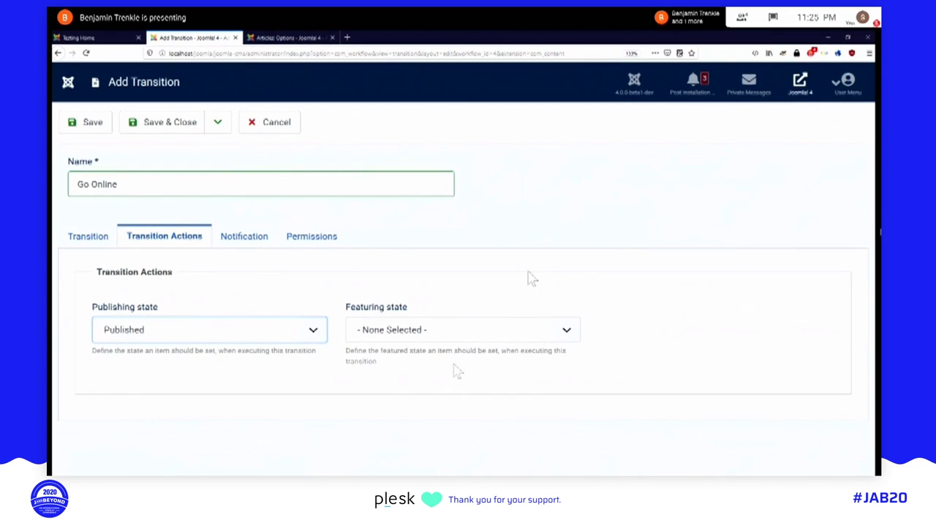
left_click(425, 335)
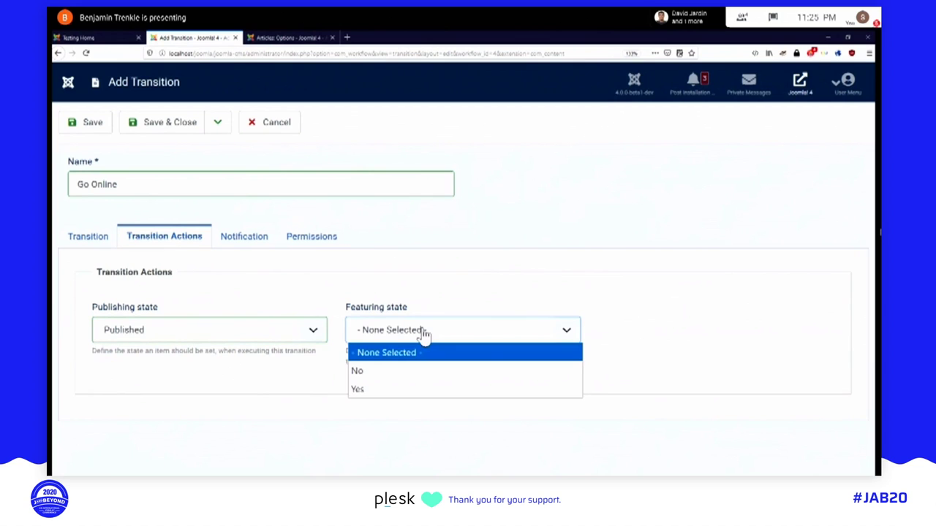
left_click(420, 335)
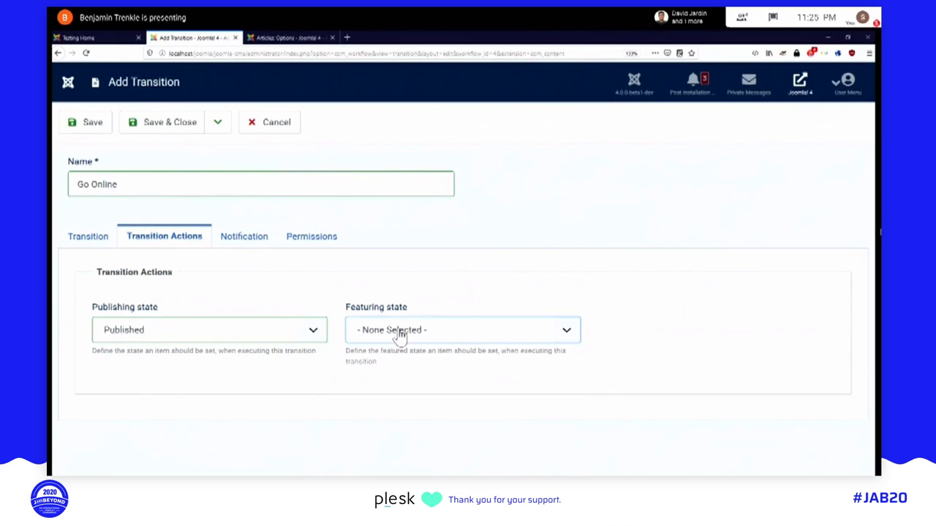
Step: Turn on notifications for the Go Online transition and choose the Super Users usergroup as recipient
left_click(251, 248)
left_click(100, 334)
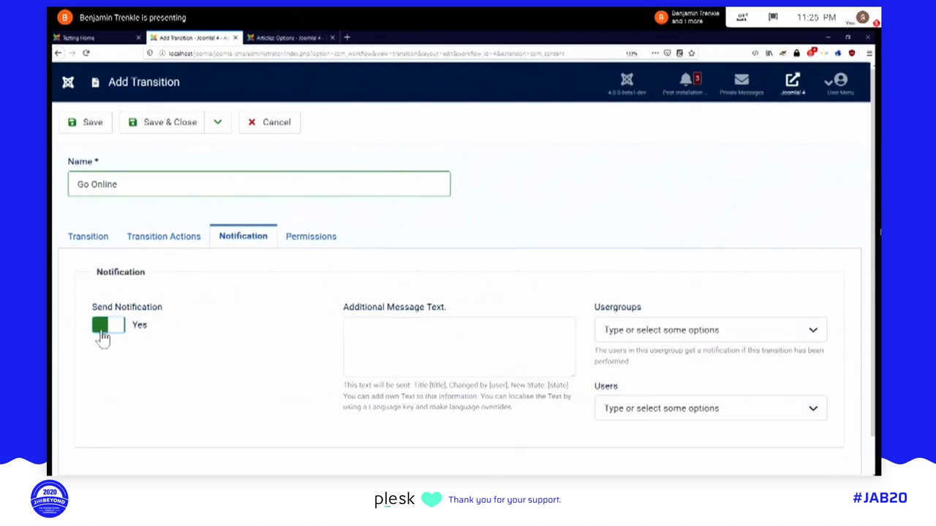
left_click(670, 329)
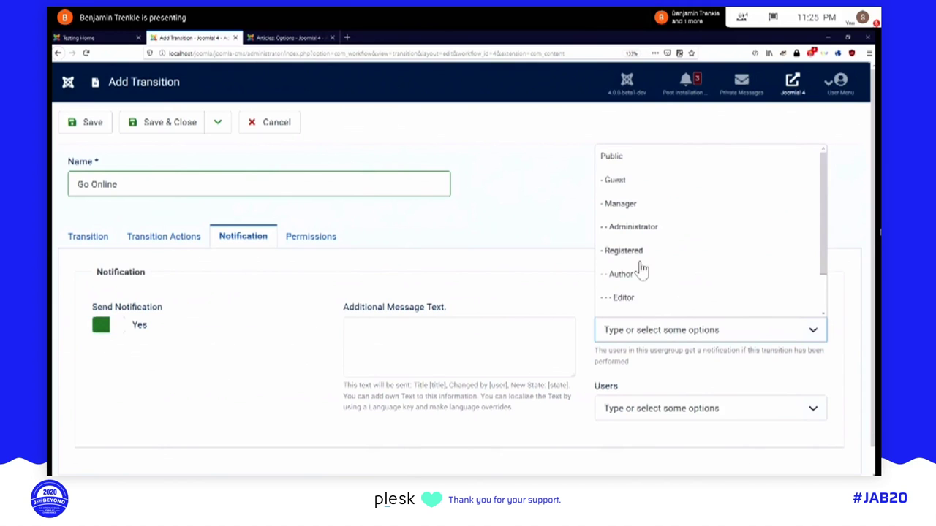
scroll(640, 270, "down", 3)
left_click(620, 311)
Step: Enter the additional message text "New Article is online." for the Go Online notification, then save and close the transition
left_click(426, 332)
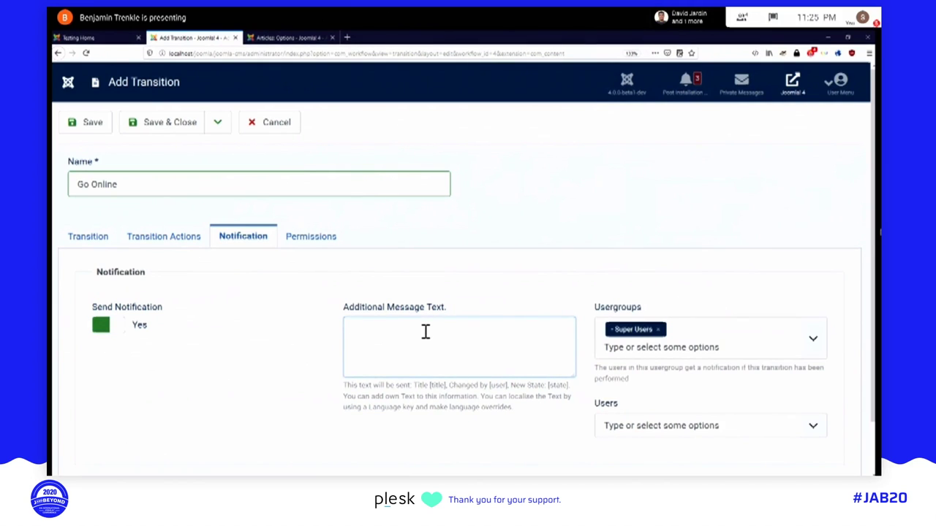
type("New Article is online")
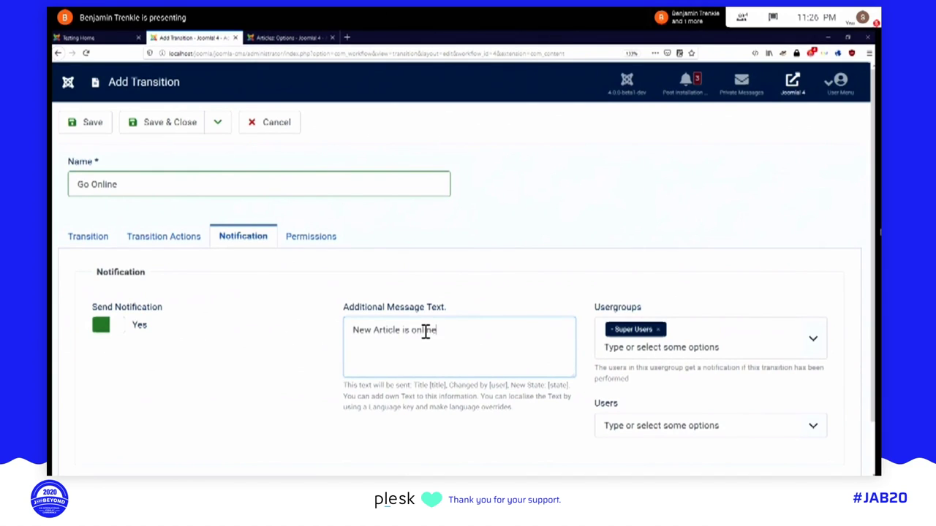
type(".")
left_click(178, 128)
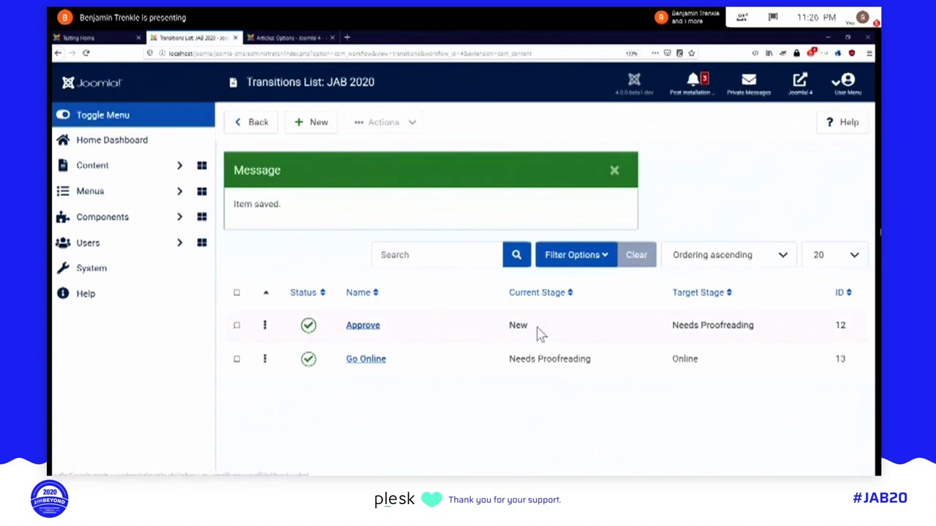
left_click(615, 172)
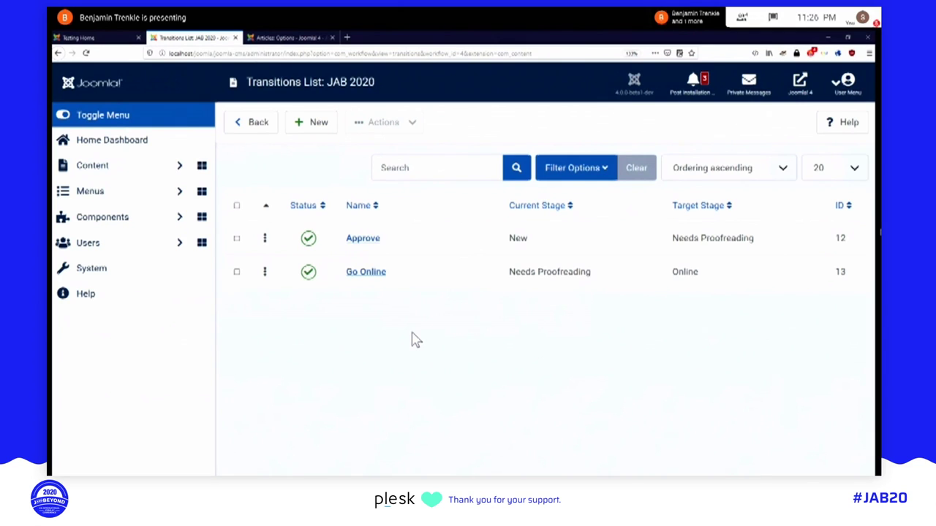
Step: Assign the JAB 2020 workflow to the Uncategorised article category and save and close the category
left_click(171, 179)
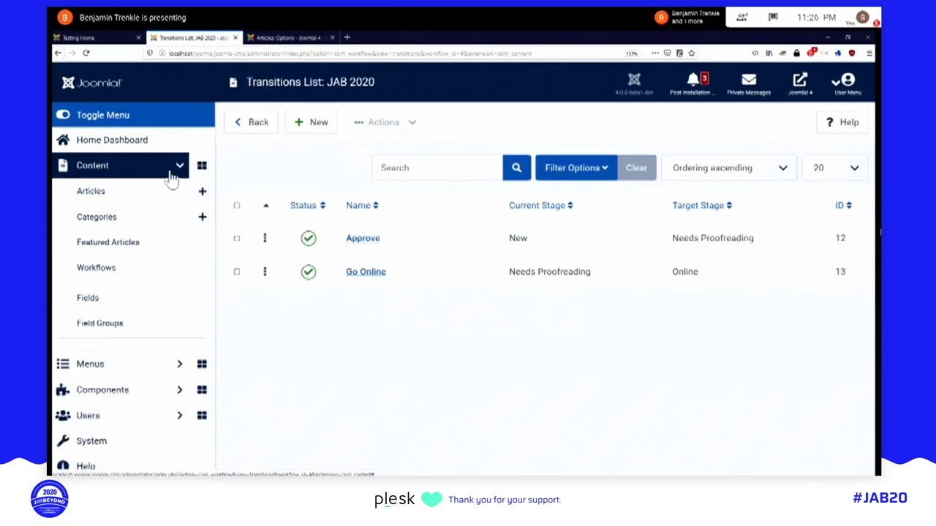
left_click(97, 223)
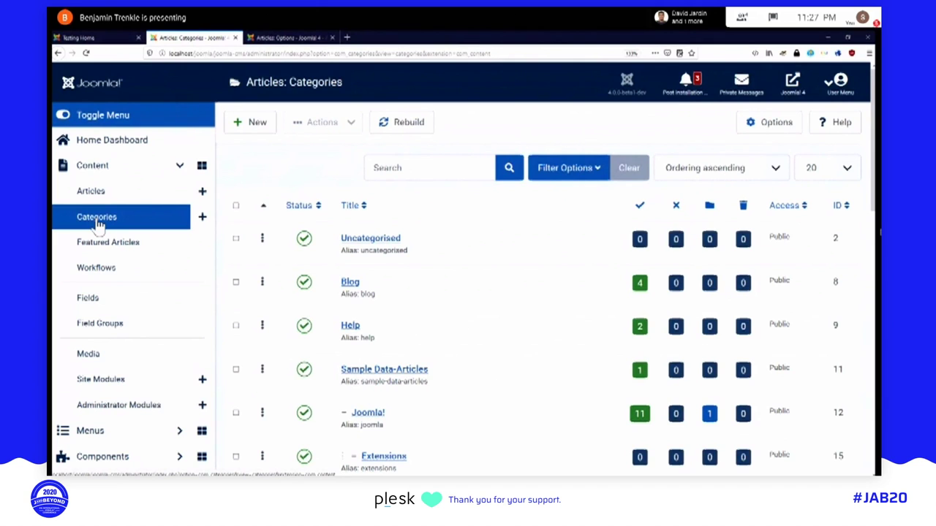
left_click(382, 245)
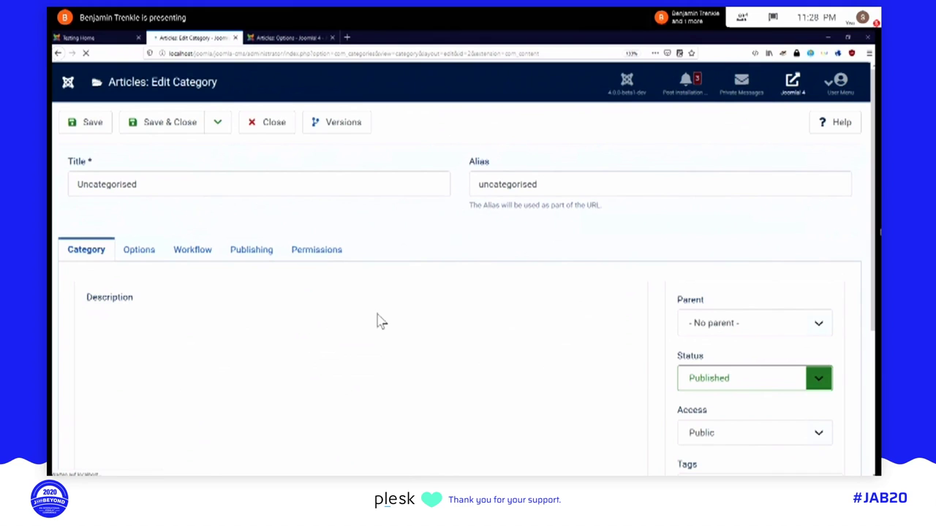
left_click(192, 249)
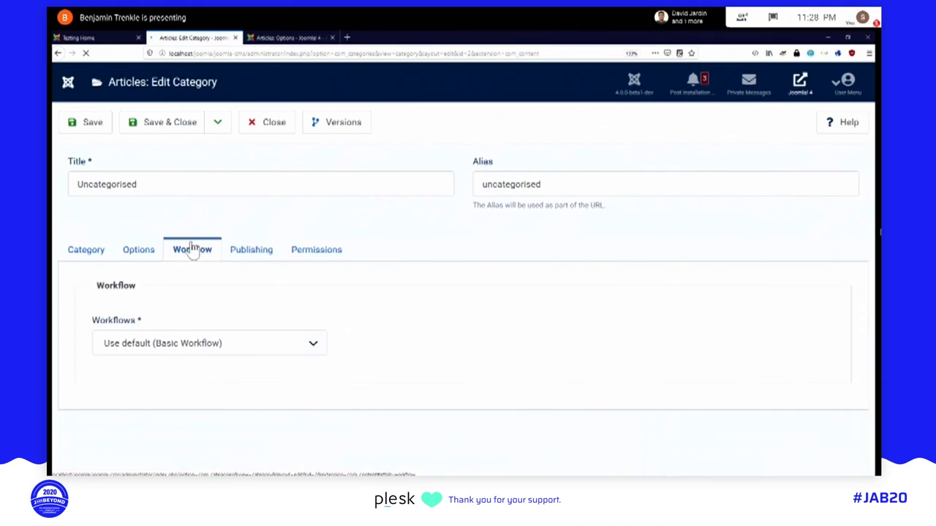
left_click(313, 345)
left_click(313, 345)
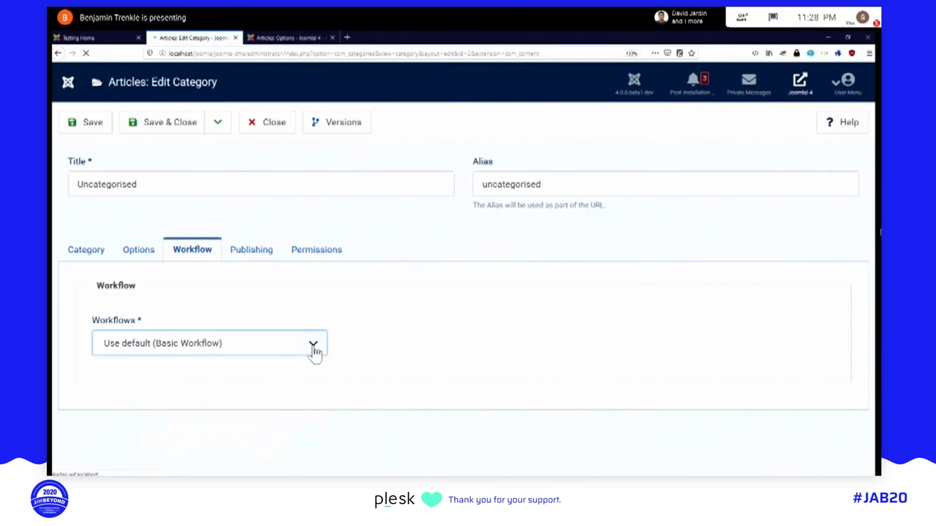
left_click(313, 345)
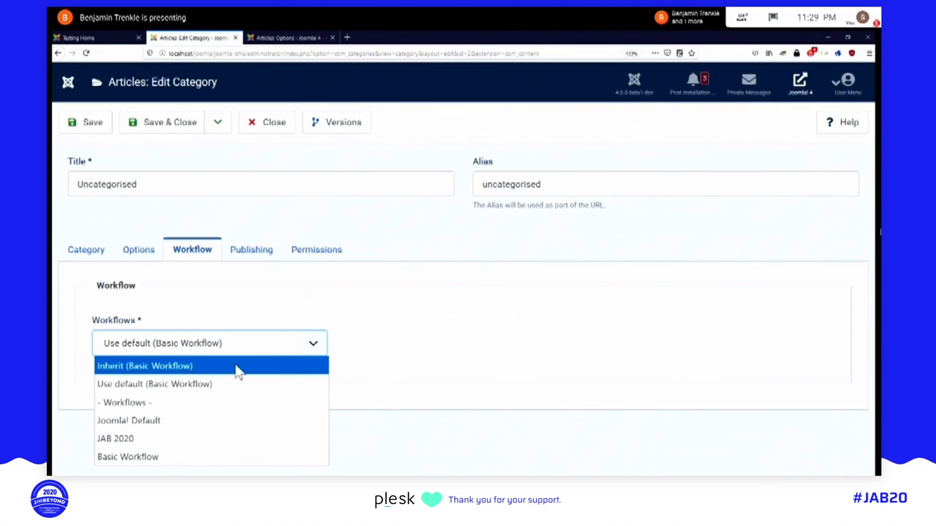
left_click(138, 441)
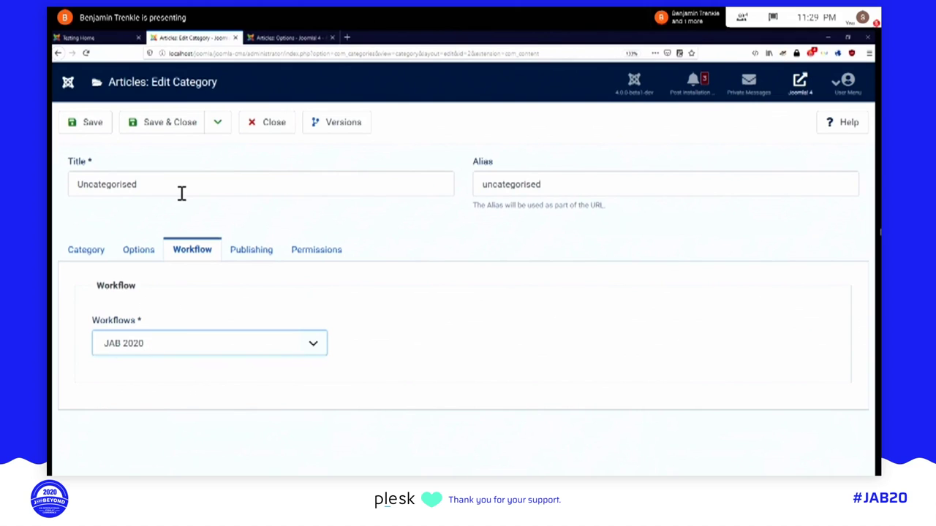
left_click(171, 136)
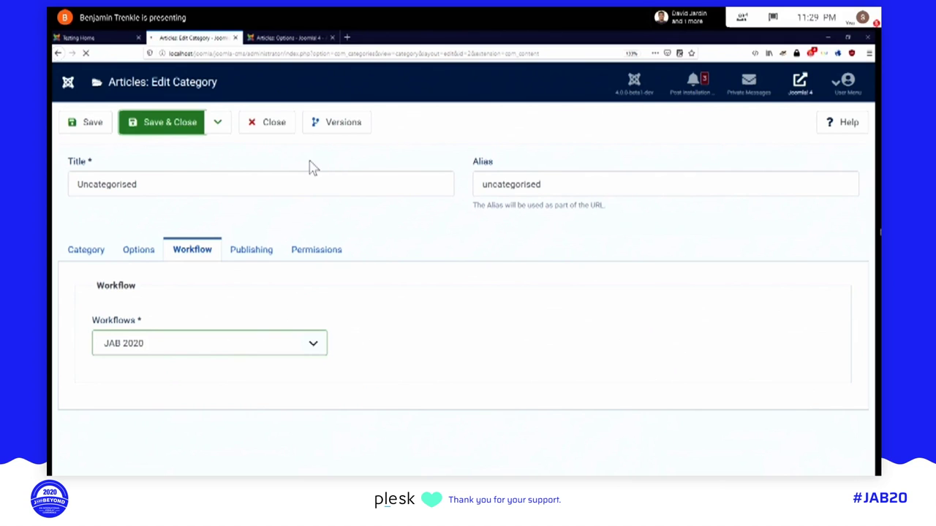
Step: Reload the site's front-end home page and look for an article submission link, searching the page for "subm"
left_click(98, 40)
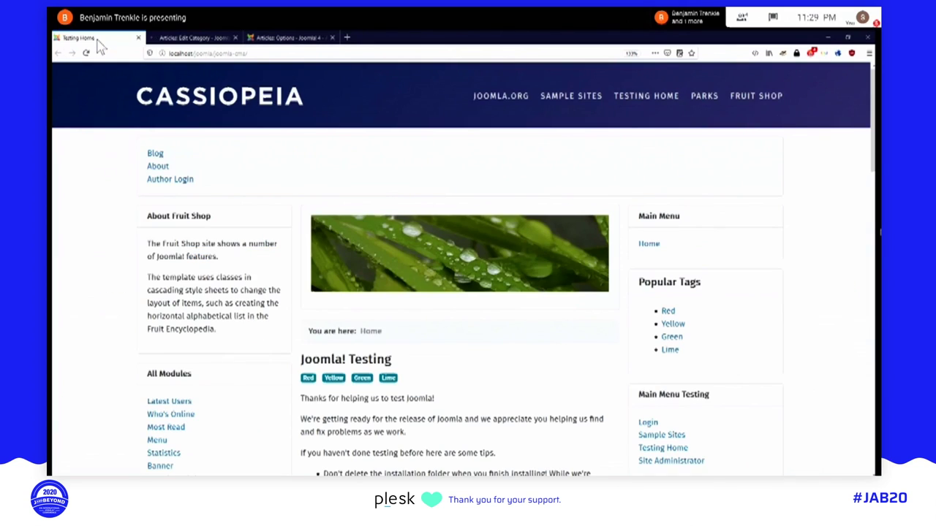
key("F5")
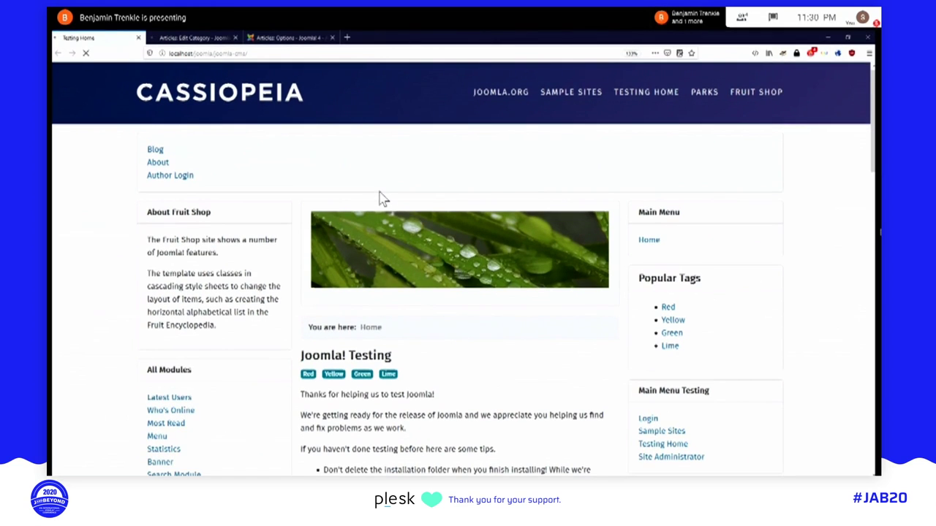
scroll(381, 198, "down", 2)
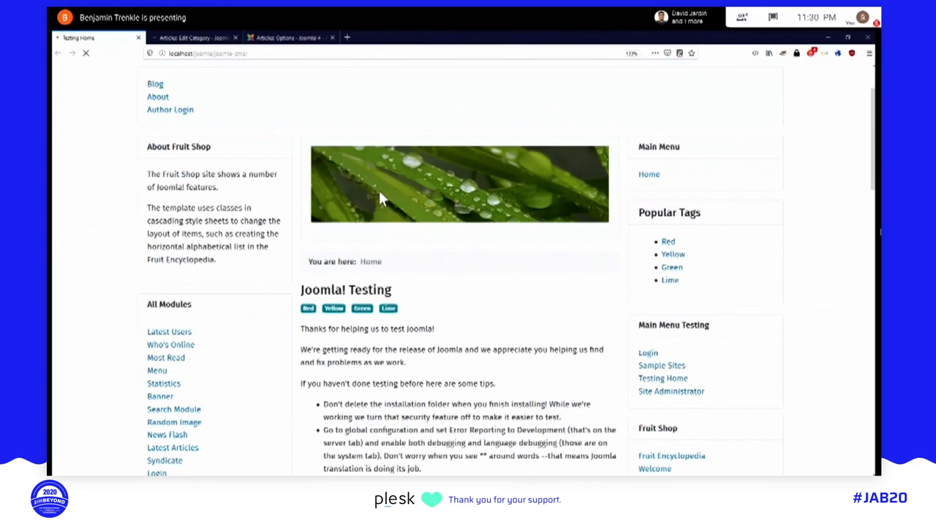
scroll(381, 198, "down", 6)
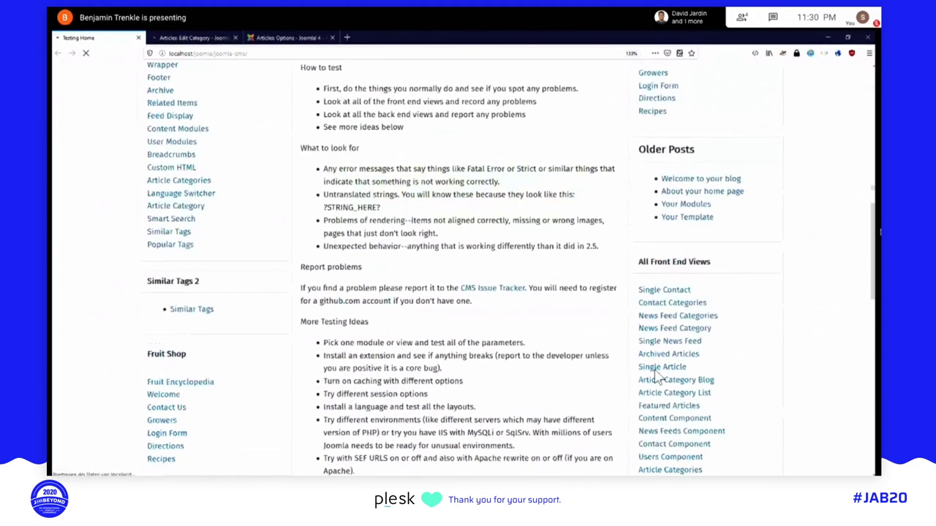
scroll(583, 407, "down", 1)
scroll(582, 407, "down", 2)
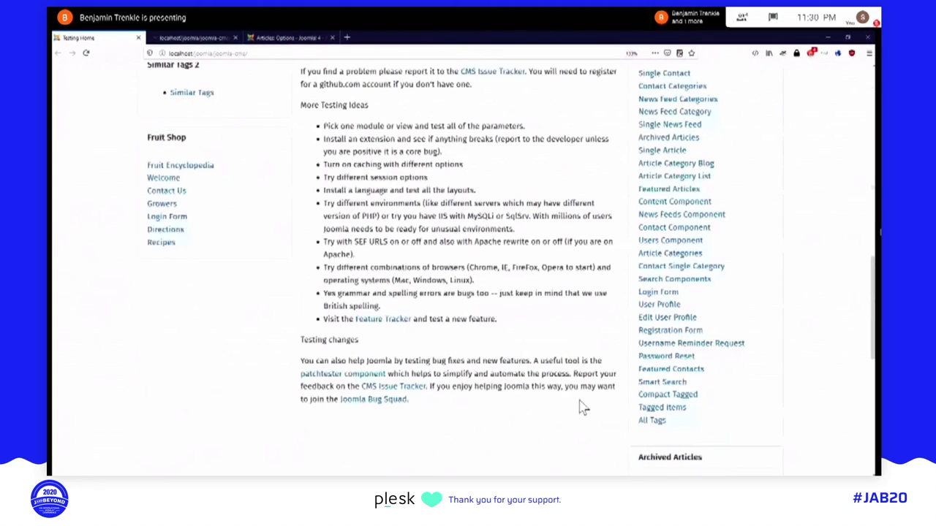
scroll(583, 407, "up", 1)
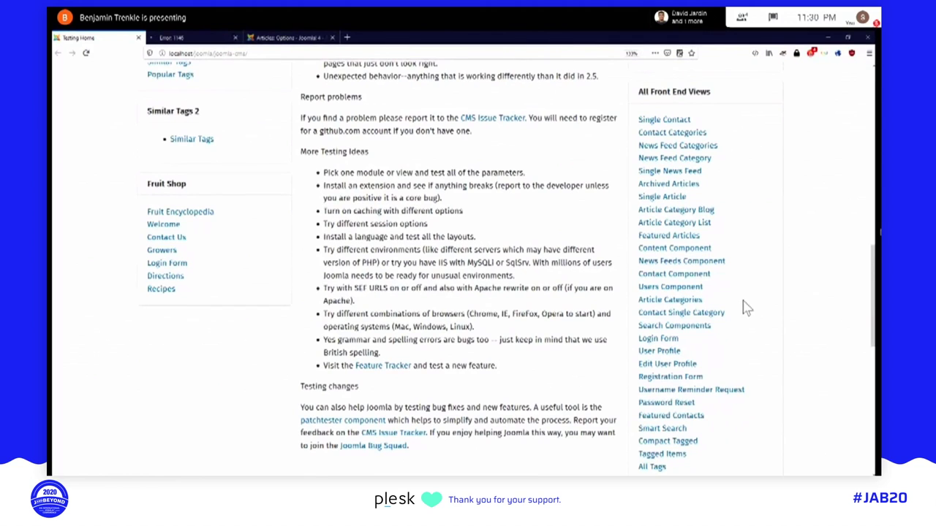
key("ctrl+f")
type("subm")
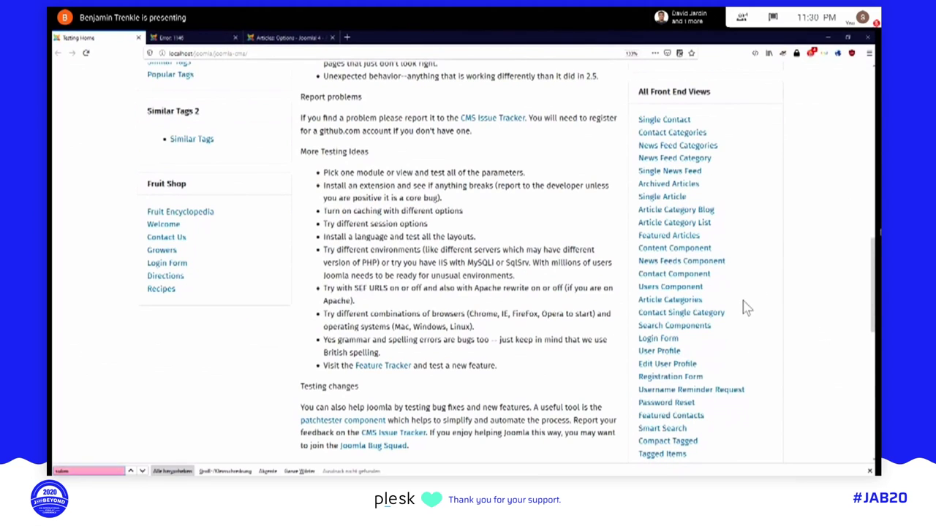
key("BackSpace")
key("BackSpace")
key("BackSpace")
key("BackSpace")
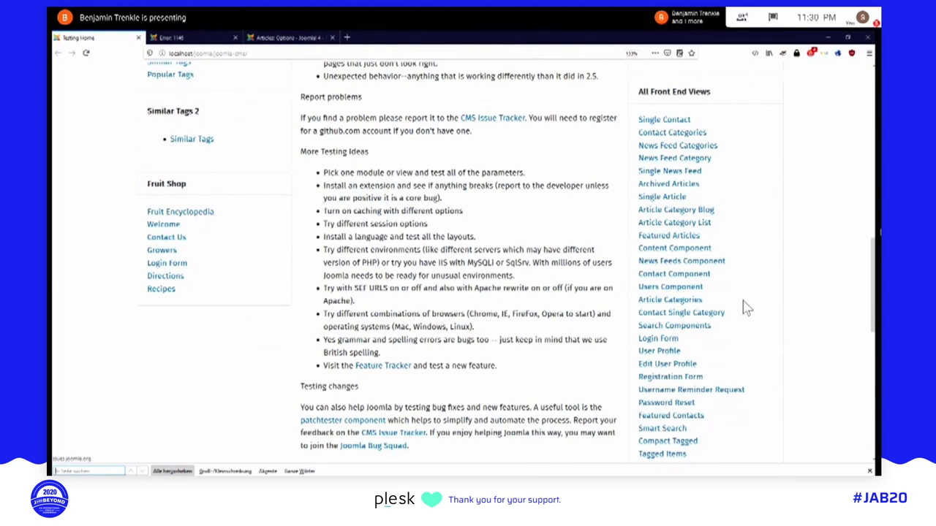
Step: Log in to the front end through the login form using the saved author account's username and password
scroll(743, 307, "down", 5)
scroll(677, 411, "up", 1)
left_click(677, 415)
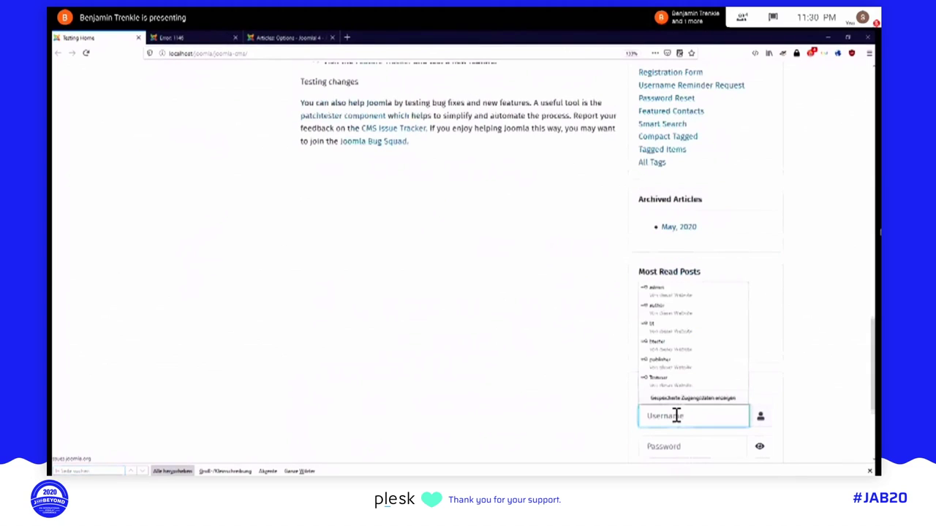
left_click(674, 315)
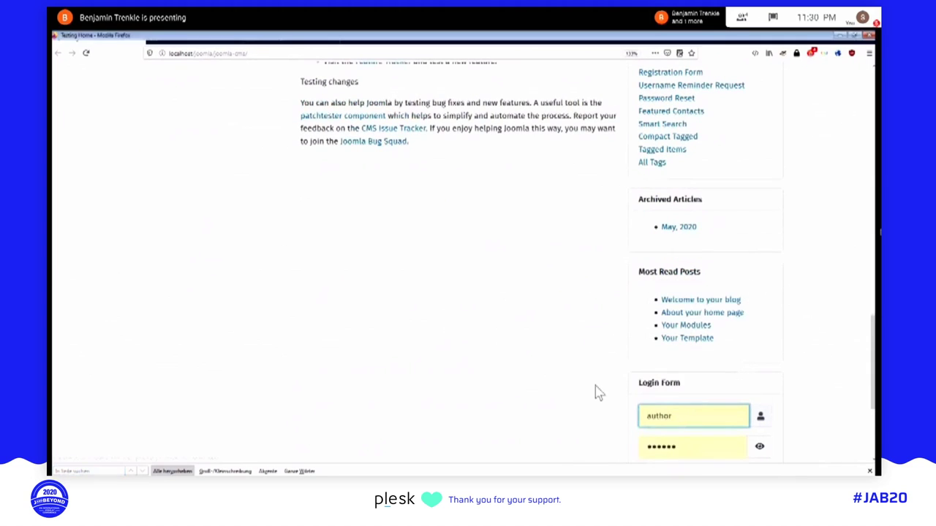
scroll(595, 391, "down", 3)
left_click(658, 390)
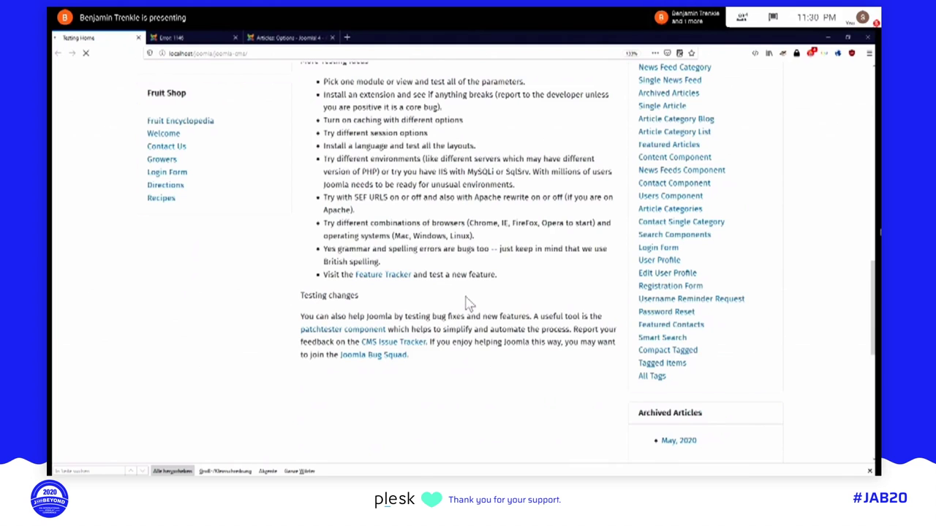
Step: Open the Submit Article form on the front end and go to its content fields
scroll(468, 301, "up", 5)
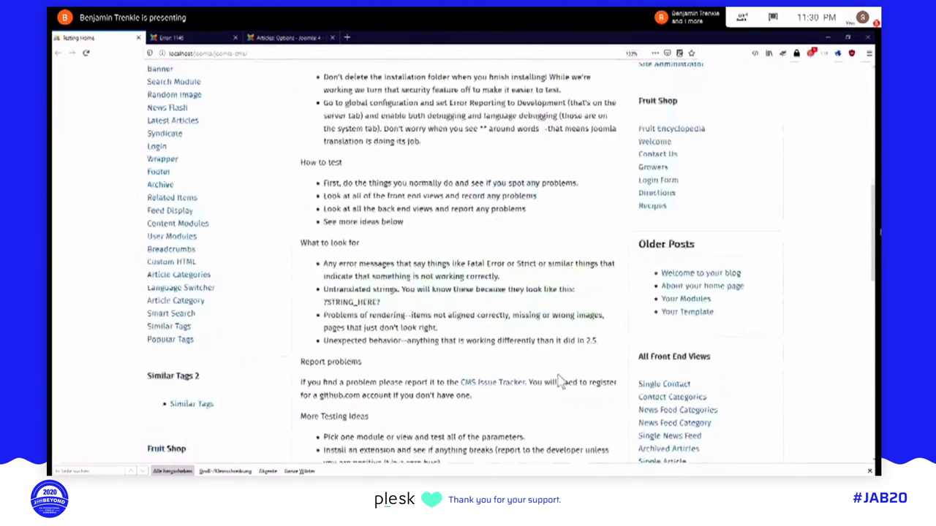
scroll(560, 382, "down", 3)
left_click(647, 379)
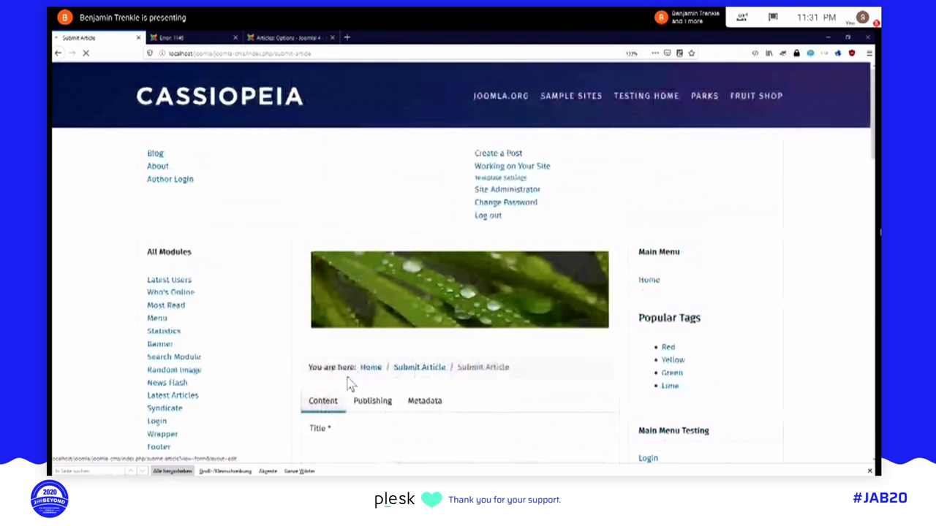
scroll(351, 385, "down", 4)
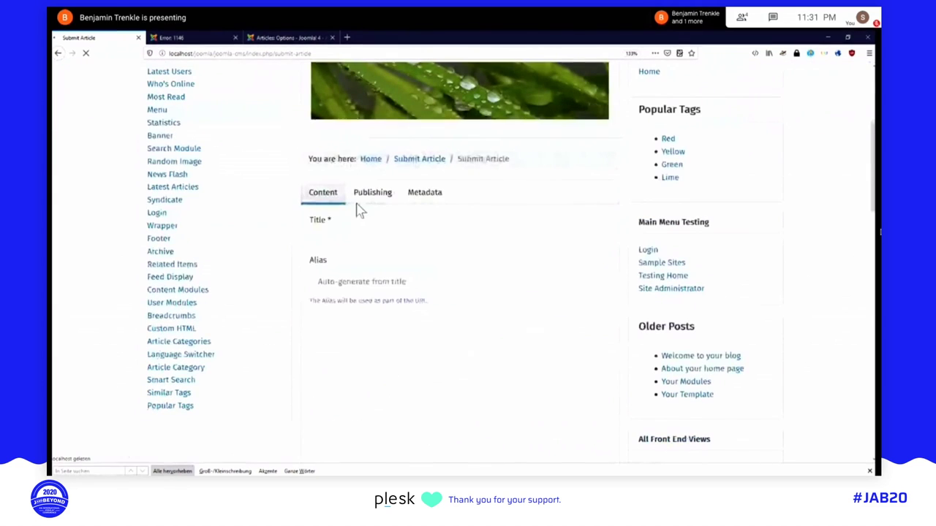
Step: Examine the transition choices, status and category in the Submit Article form's publishing settings
scroll(373, 315, "down", 3)
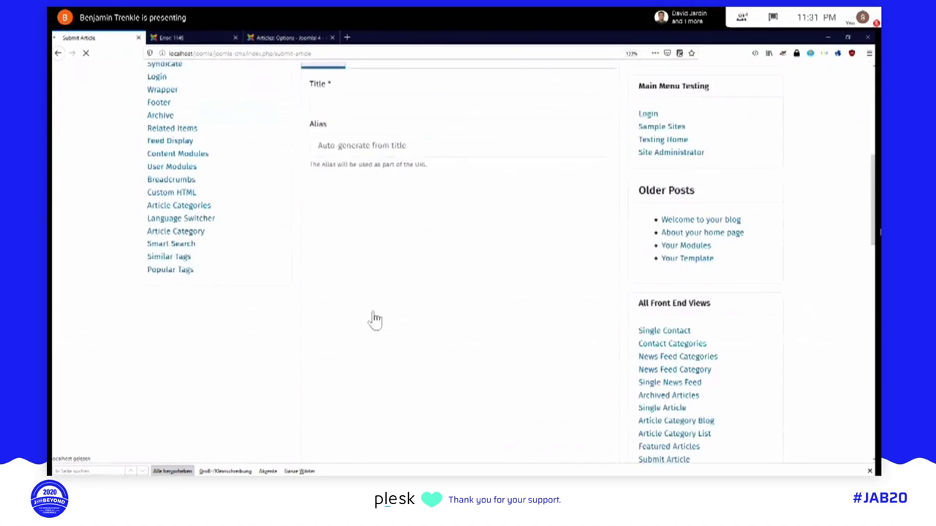
scroll(372, 320, "up", 4)
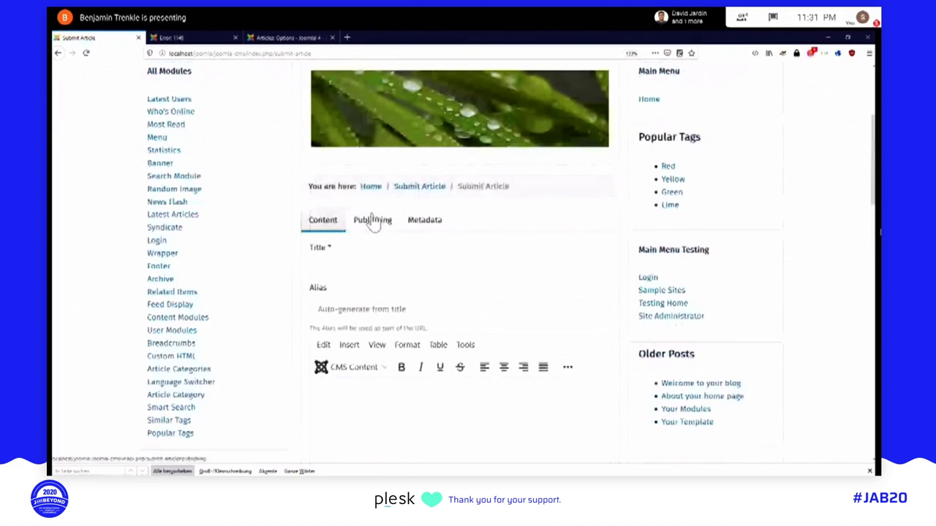
left_click(373, 221)
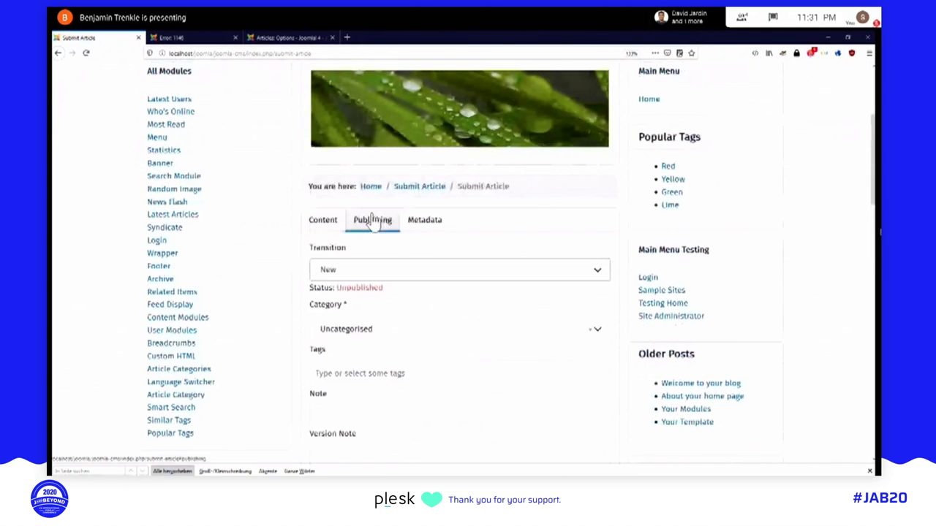
left_click(334, 271)
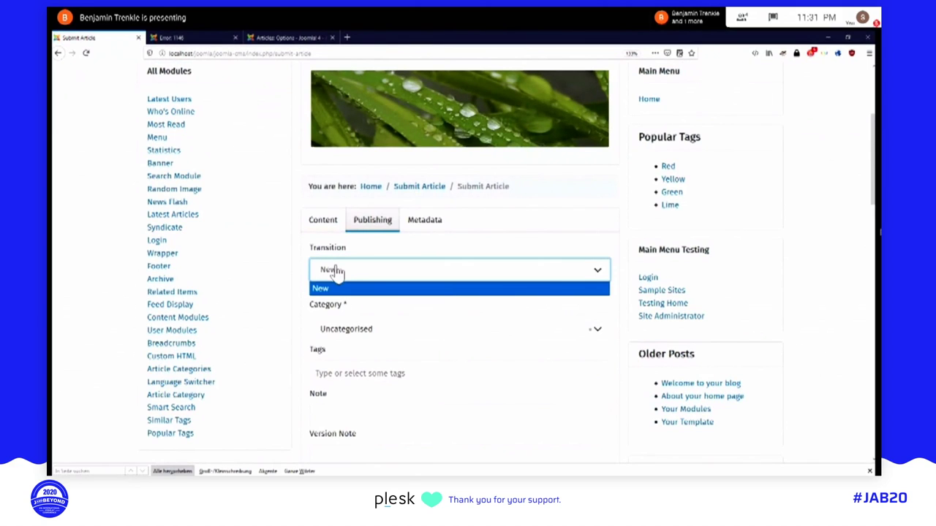
left_click(335, 271)
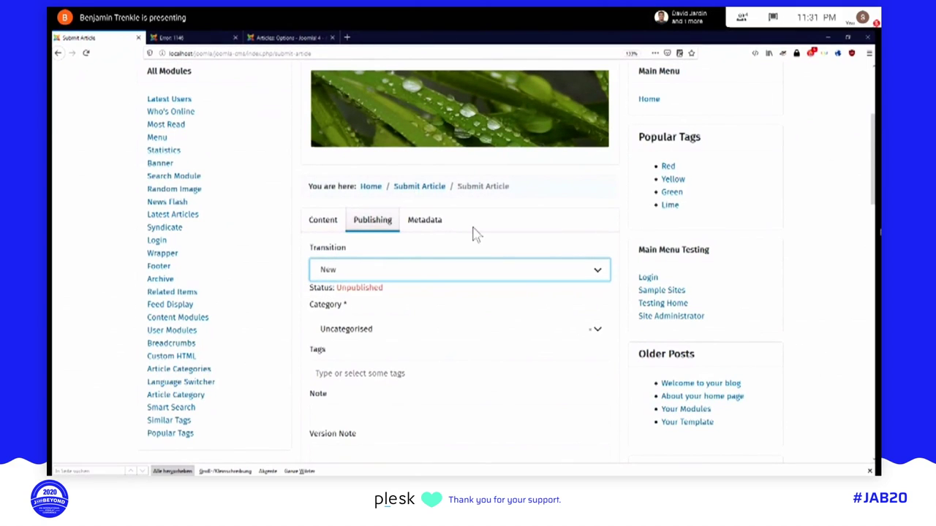
left_click(346, 271)
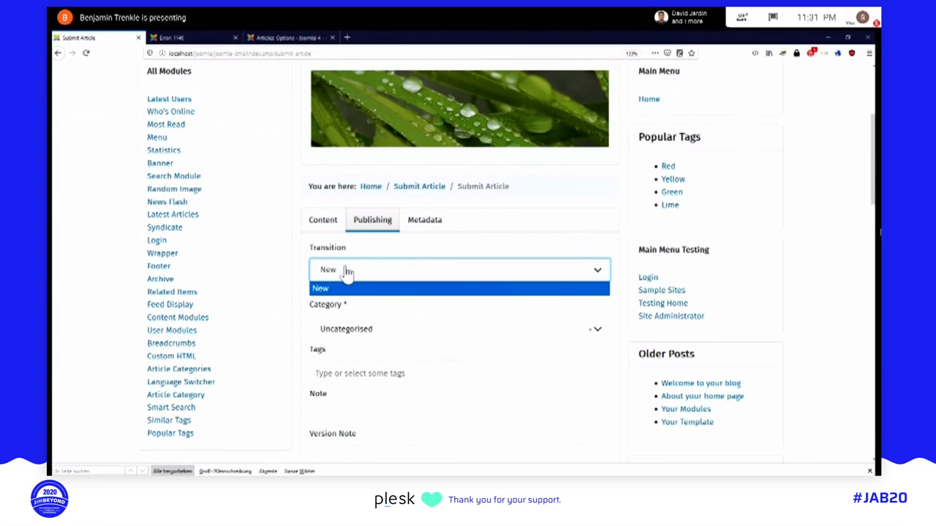
left_click(347, 272)
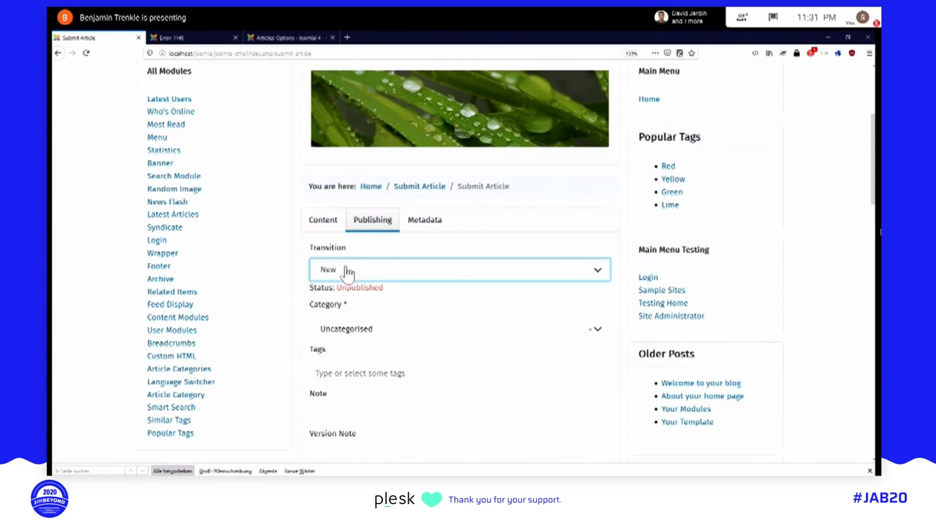
left_click(421, 274)
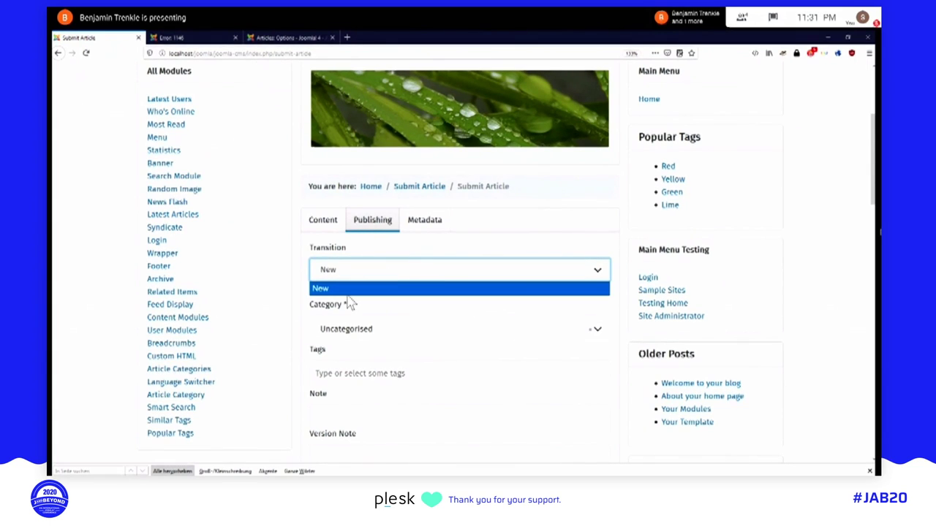
left_click(364, 316)
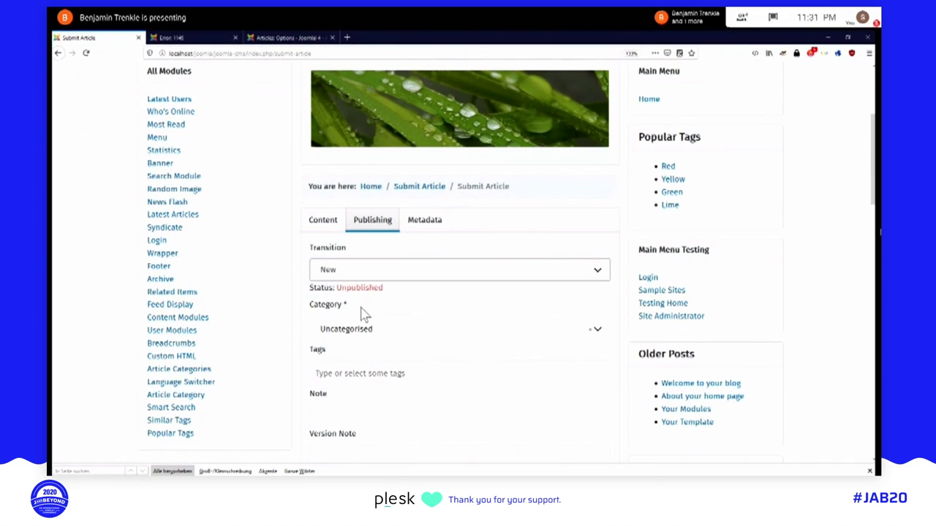
scroll(417, 447, "down", 3)
scroll(420, 452, "up", 4)
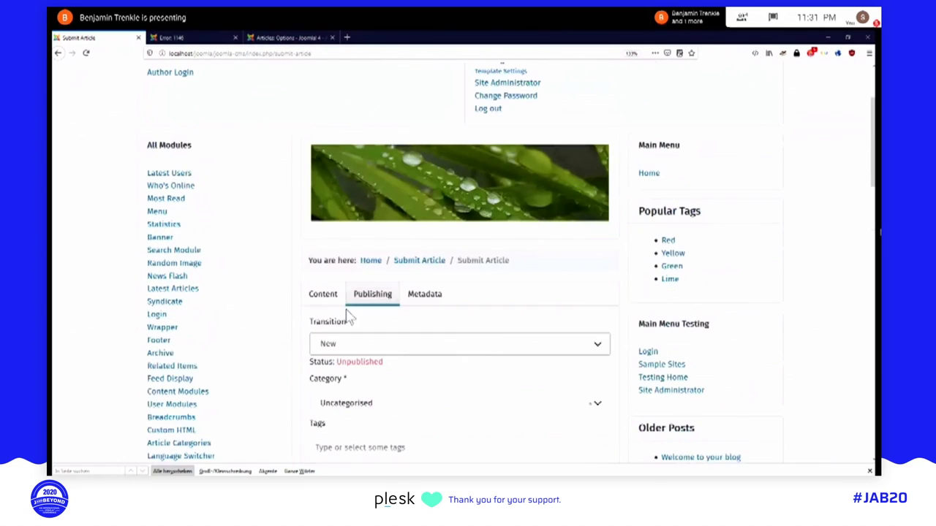
Step: Try to submit an article titled "New article" with the text "Here is a new article"
left_click(328, 302)
left_click(352, 343)
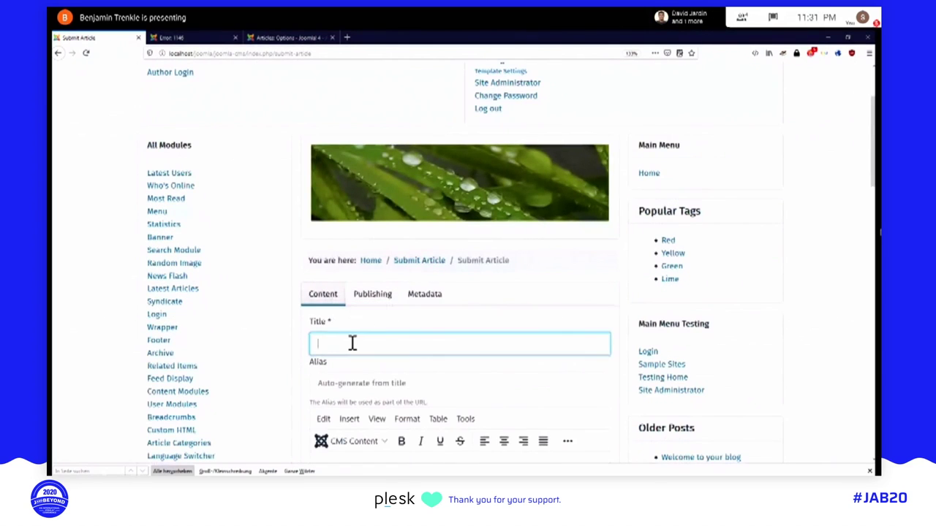
type("New article")
scroll(351, 343, "down", 2)
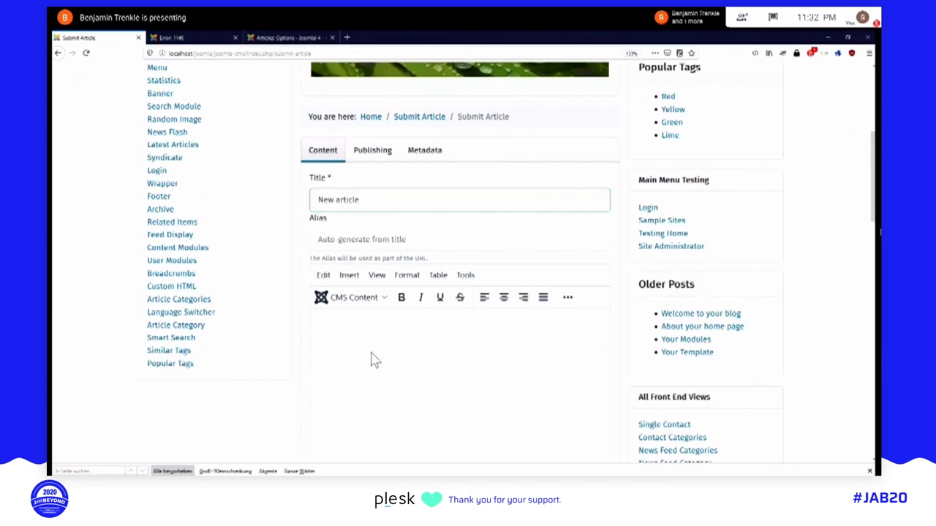
type("Here is a new article")
scroll(372, 359, "down", 3)
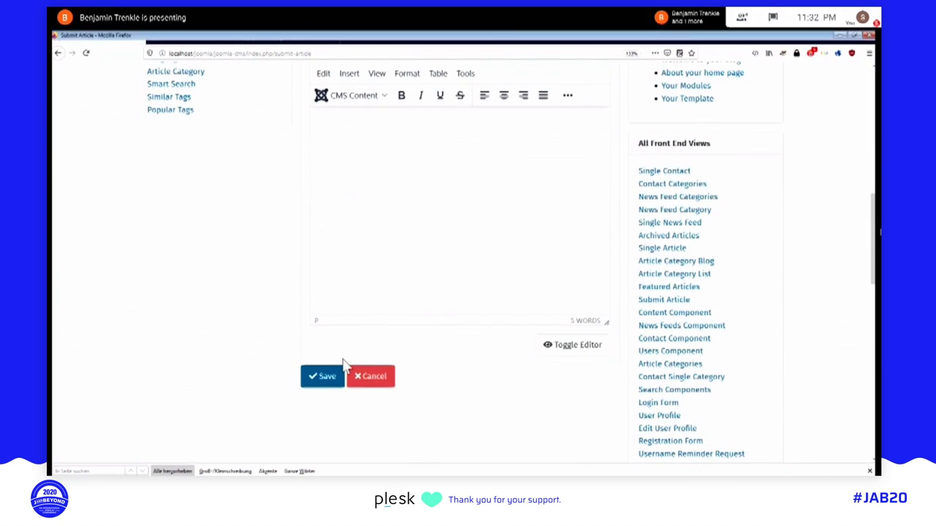
left_click(323, 378)
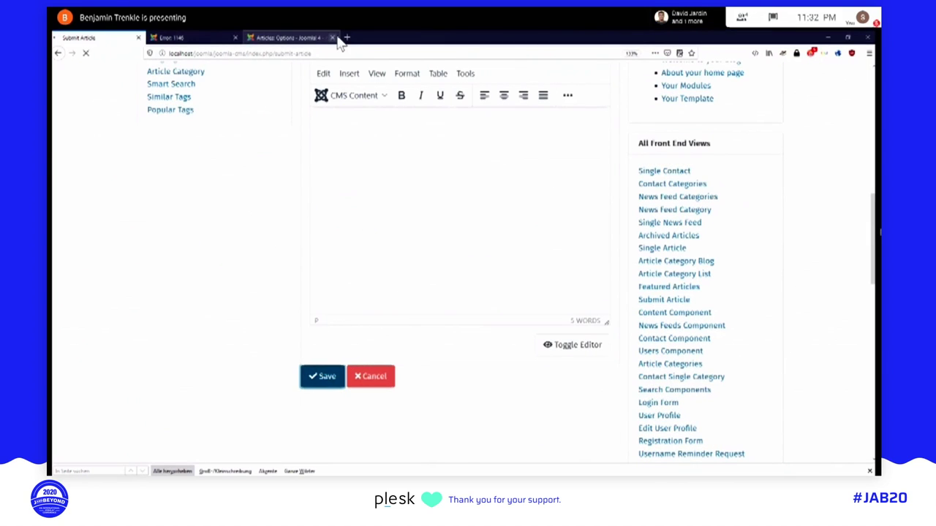
Step: Open the administrator's article list and reload it to check for the submitted article
left_click(313, 39)
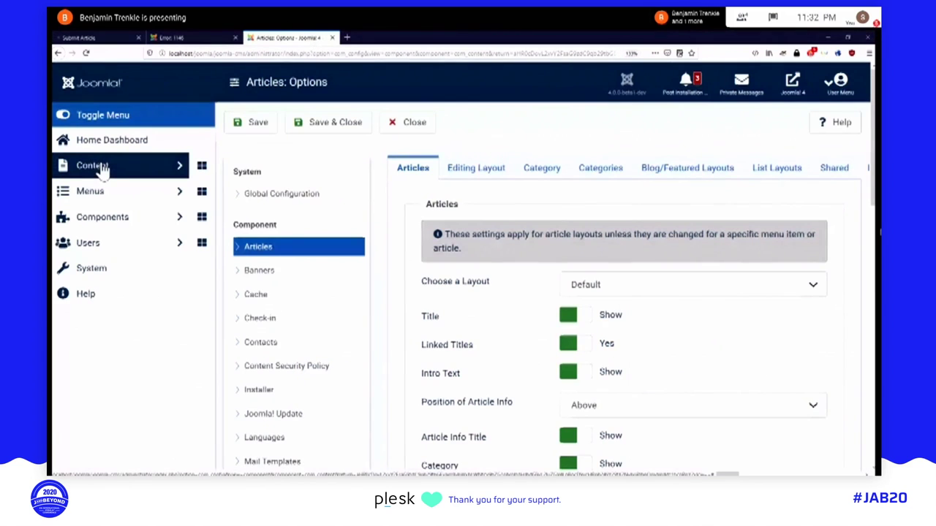
left_click(106, 172)
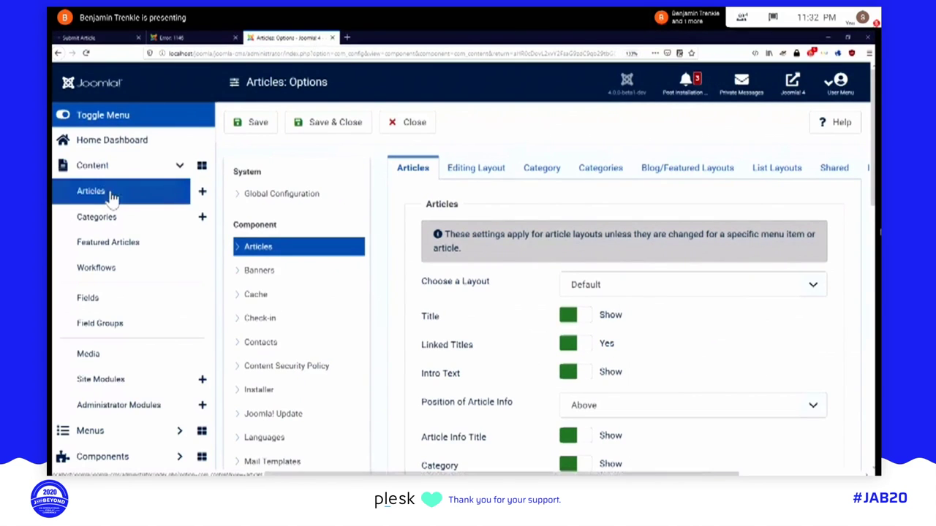
left_click(111, 196)
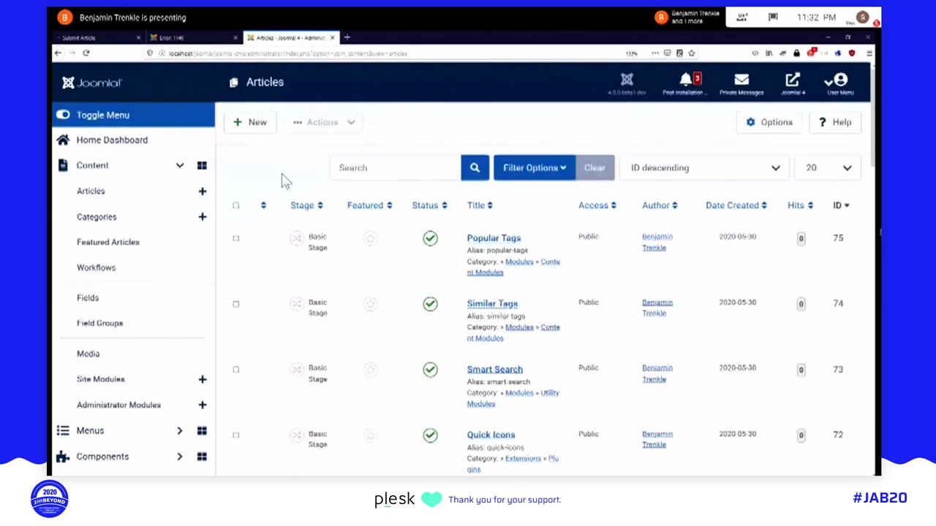
key("ctrl+Tab")
left_click(276, 43)
key("F5")
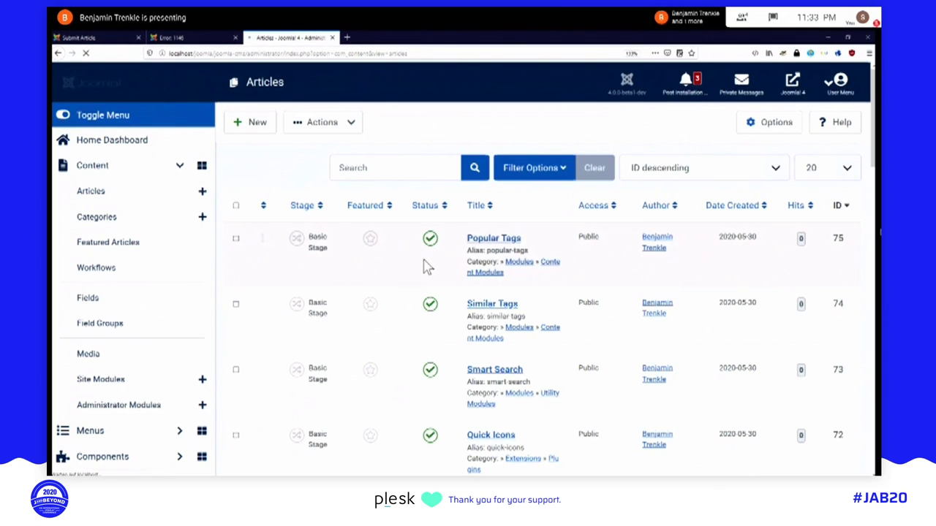
left_click(364, 171)
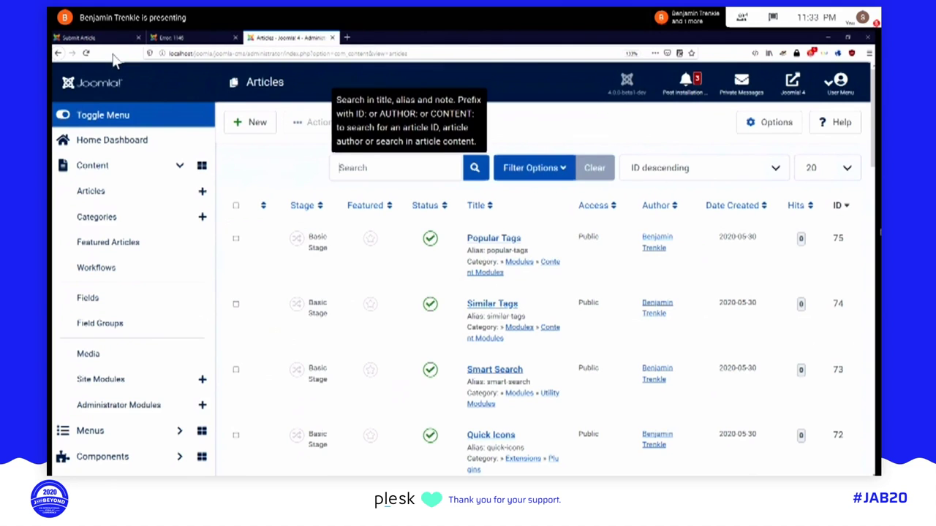
Step: Return to the front-end Submit Article form and examine the save error, highlighting the table name it mentions
left_click(86, 37)
scroll(316, 298, "down", 3)
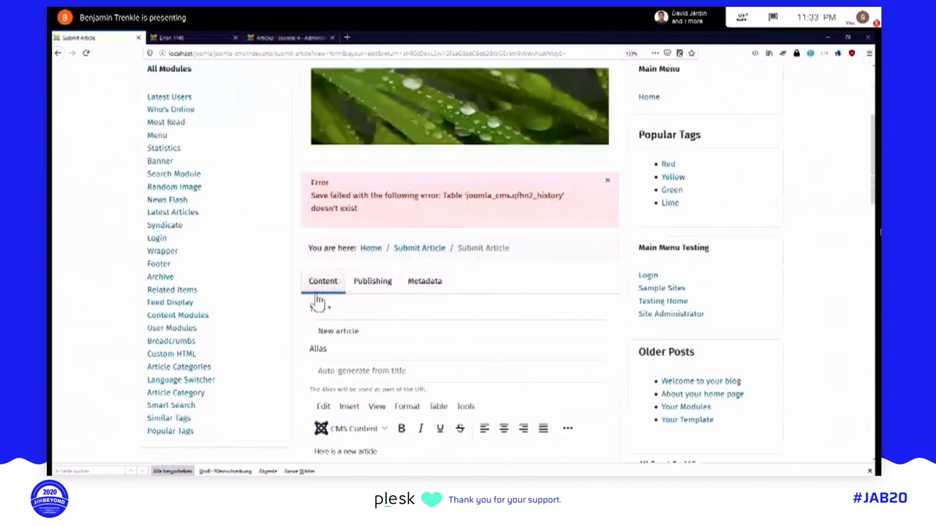
scroll(316, 300, "down", 1)
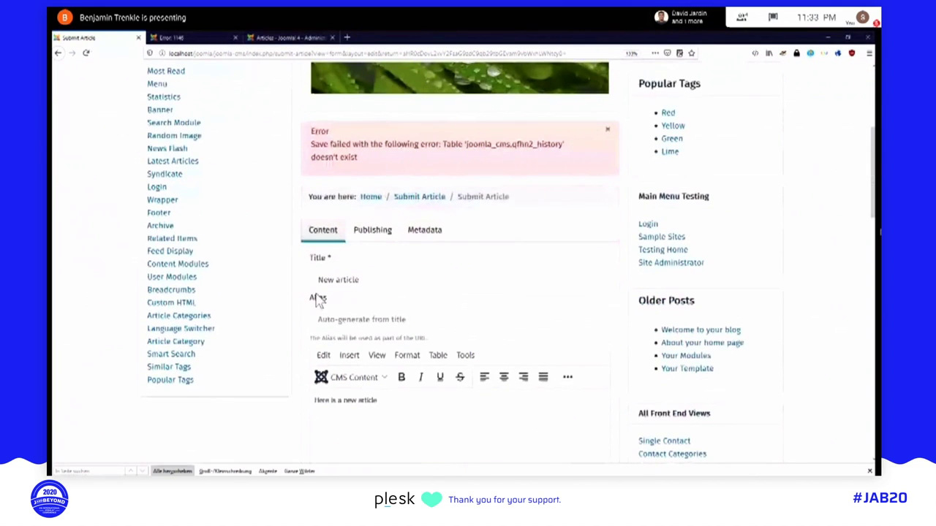
scroll(315, 299, "down", 5)
scroll(316, 300, "up", 6)
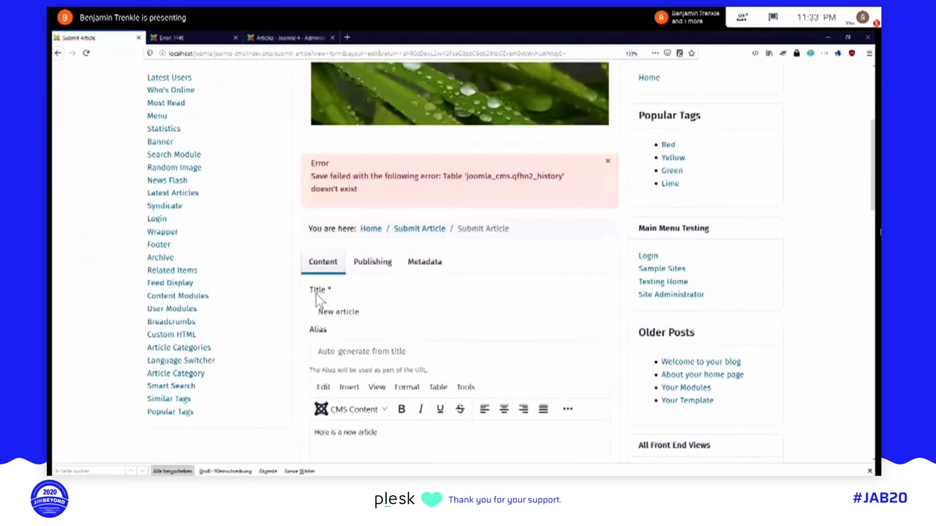
double_click(538, 176)
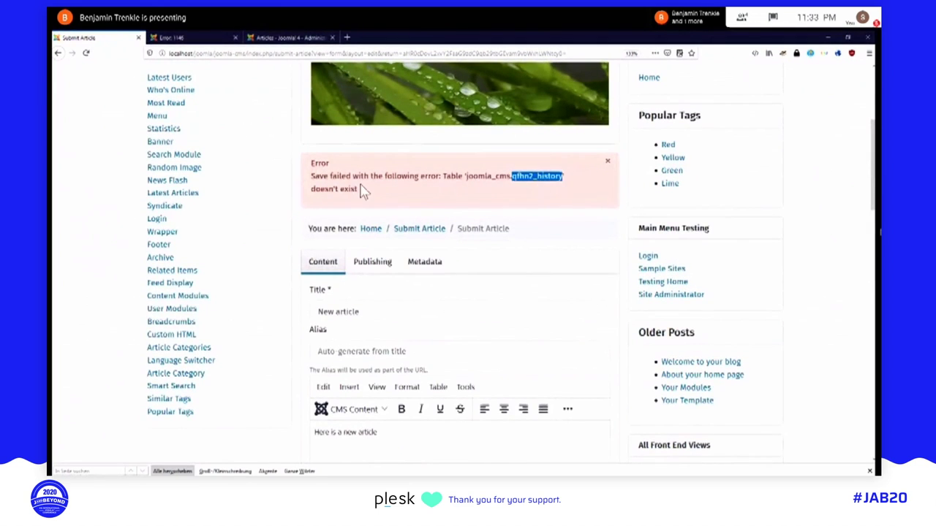
Step: Compare the save error with the administrator's article list and error page, highlighting the table name on the error page
left_click(277, 43)
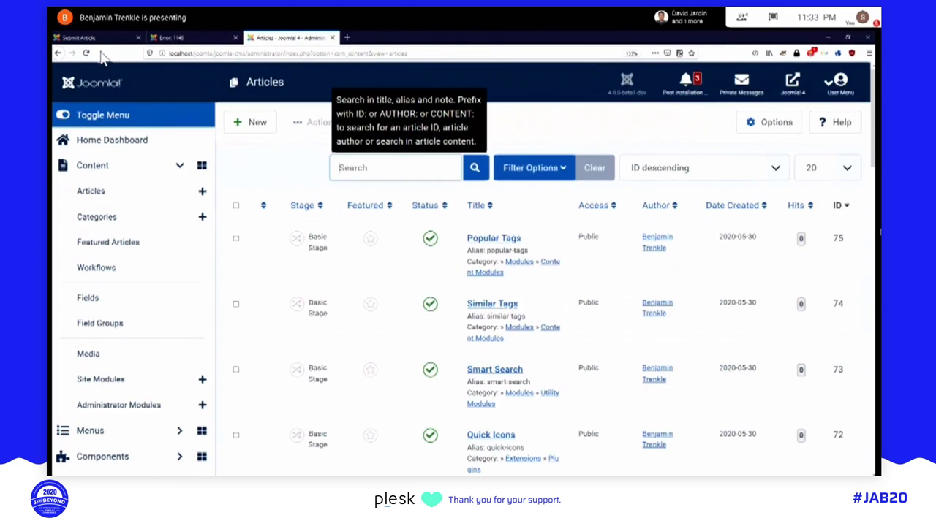
key("ctrl+1")
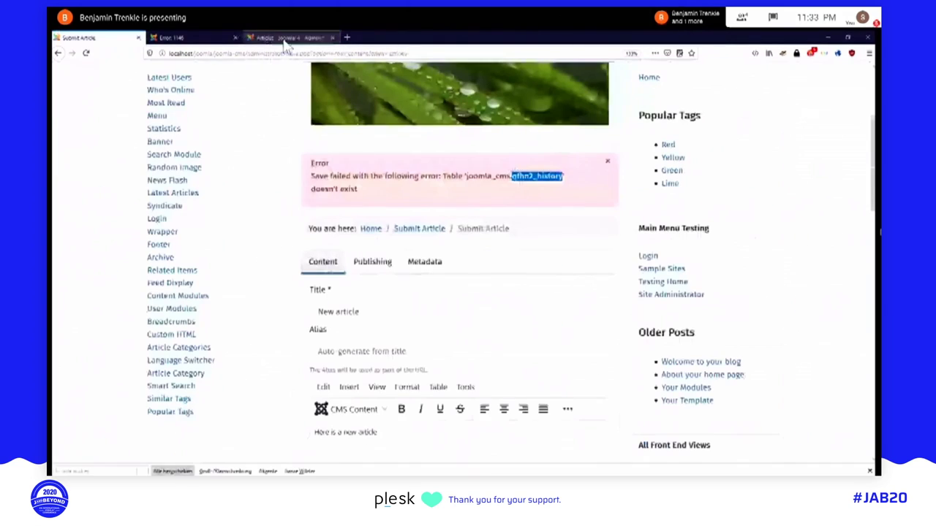
left_click(283, 40)
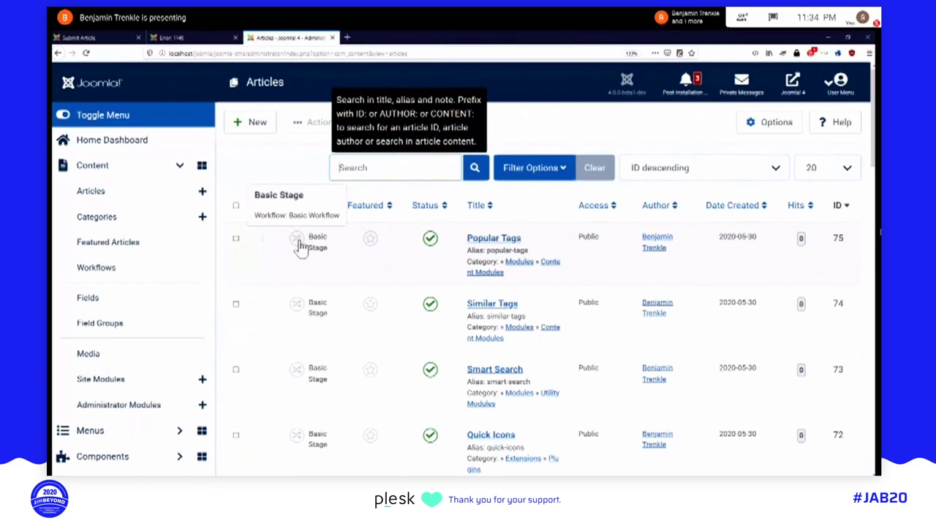
left_click(196, 39)
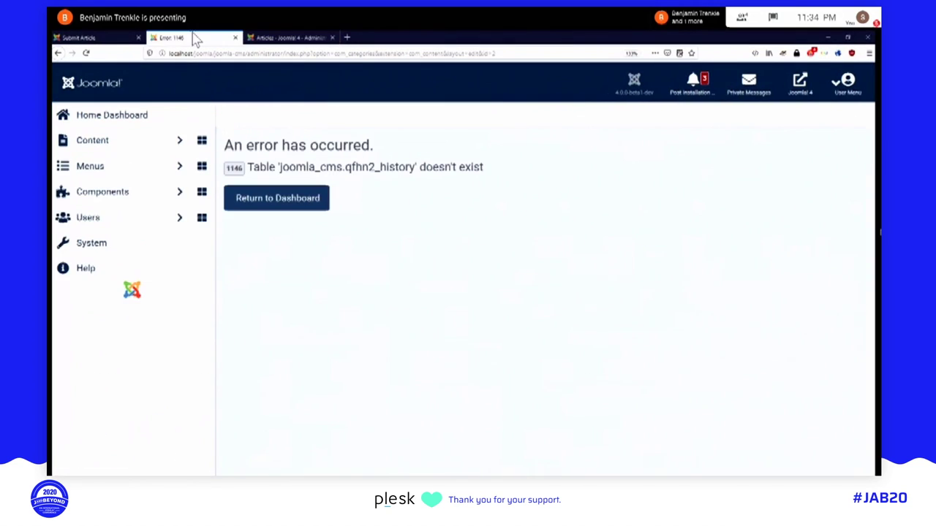
double_click(391, 173)
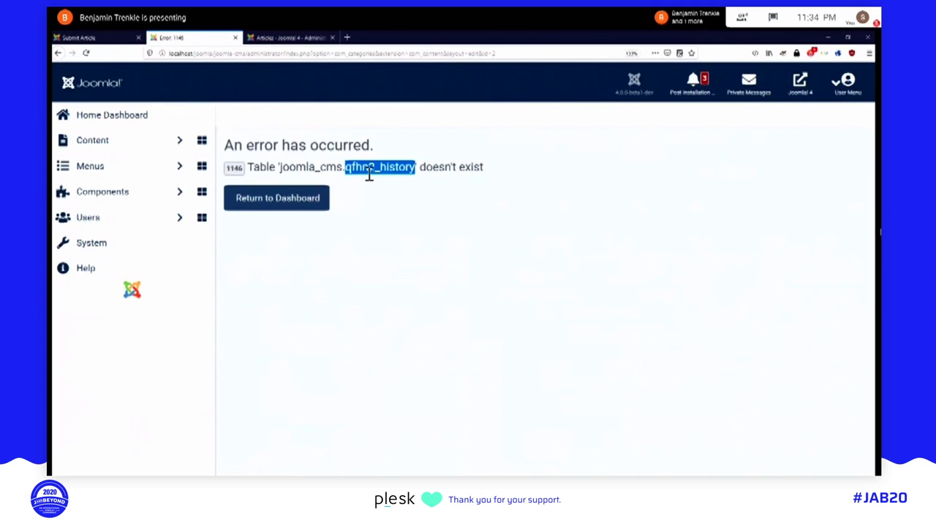
left_click(360, 174)
left_click(343, 167)
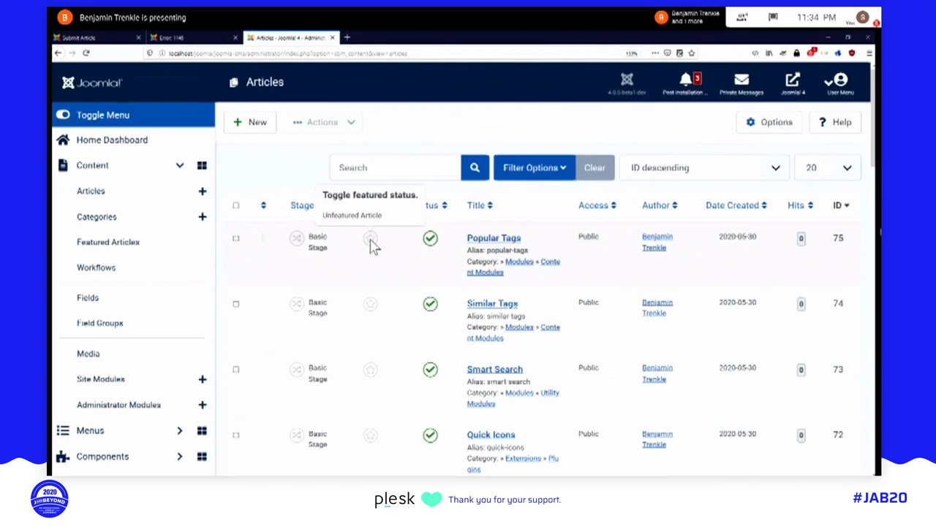
Step: Run the Feature transition on the Popular Tags article from the administrator's article list and dismiss the message
left_click(298, 245)
left_click(331, 242)
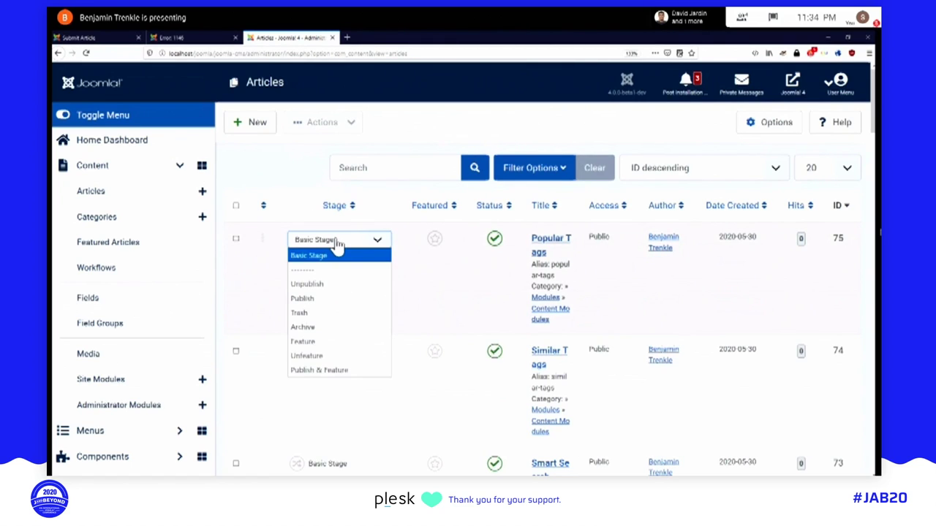
left_click(307, 343)
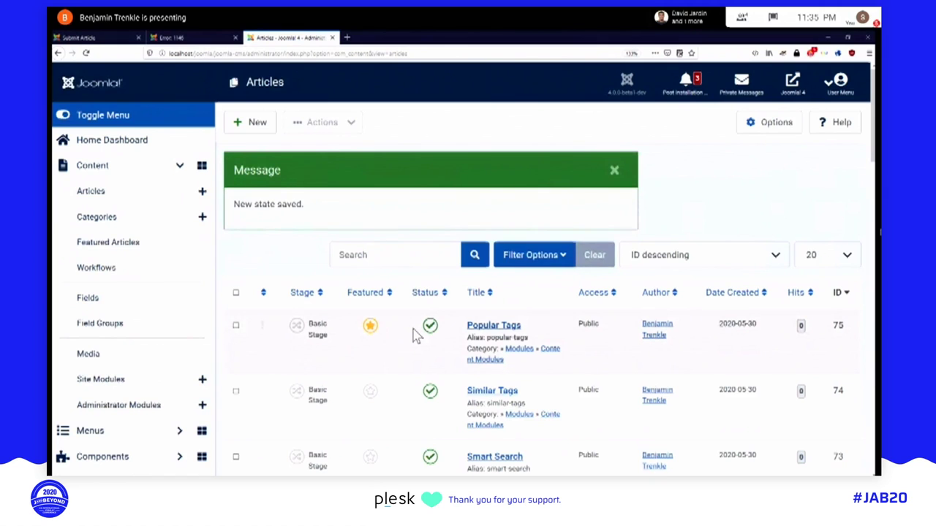
left_click(613, 173)
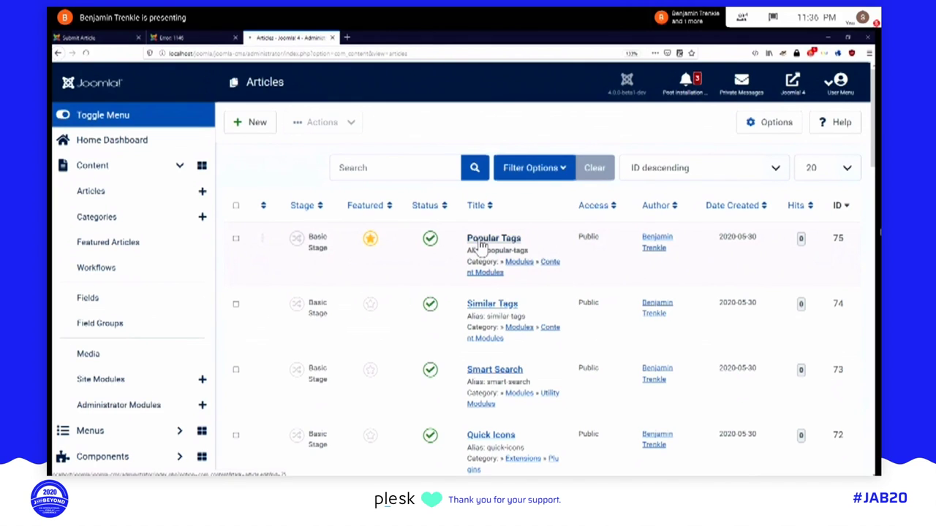
Step: Open the Popular Tags article for editing and list its available workflow transitions
left_click(480, 243)
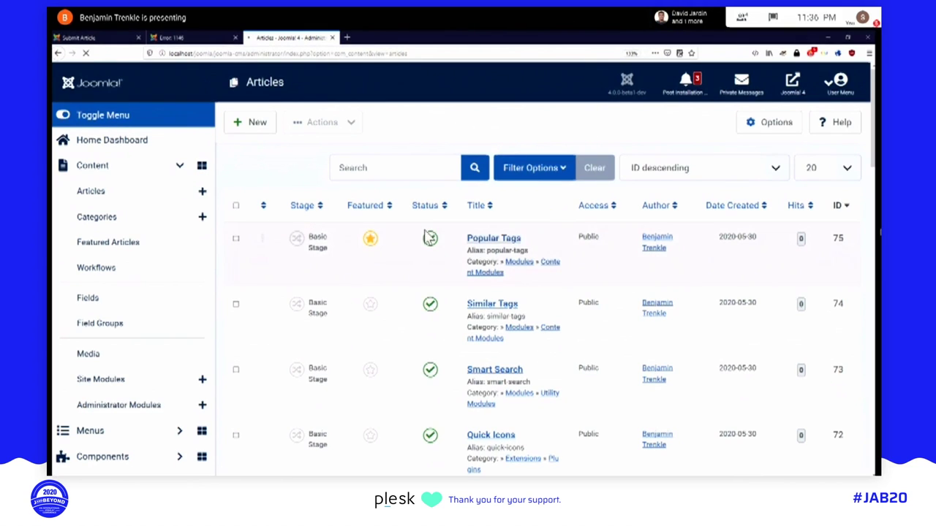
left_click(370, 238)
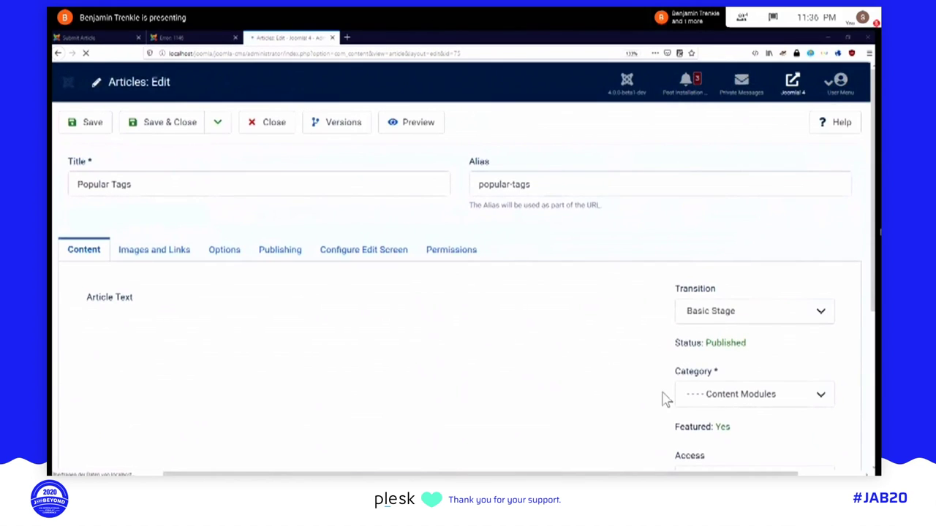
left_click(774, 322)
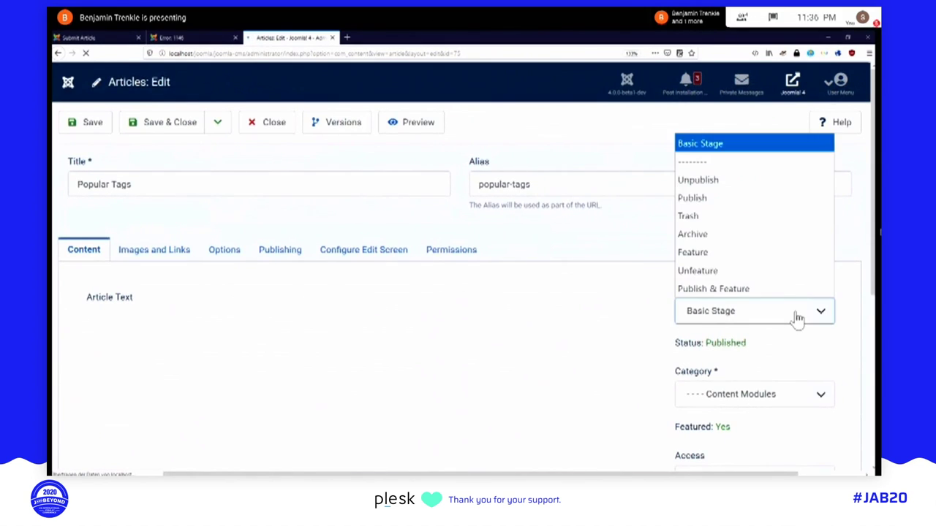
Step: Close the Popular Tags article without picking a transition and open the plugin management list from the System dashboard
left_click(669, 323)
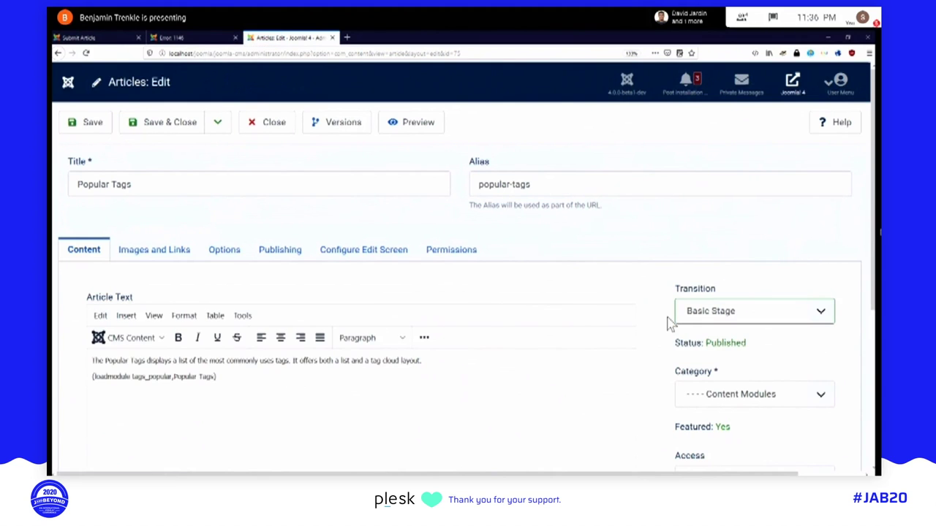
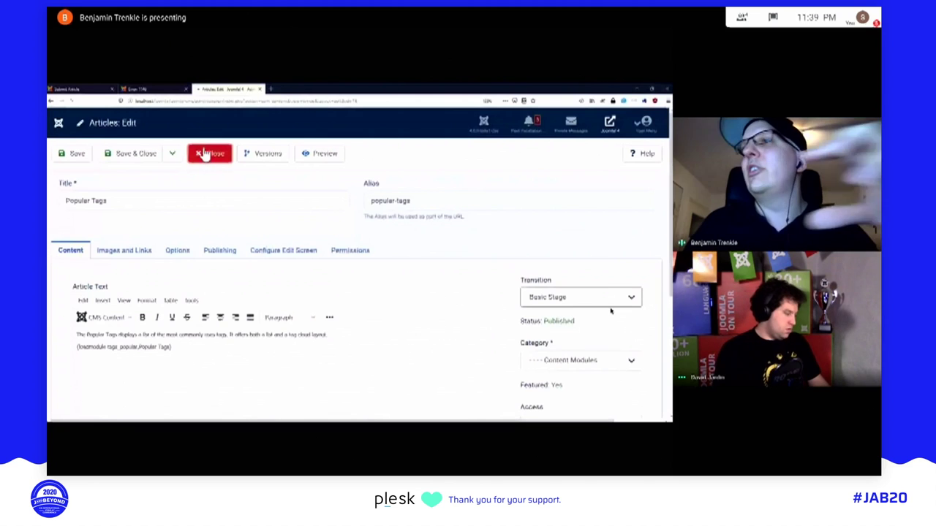
left_click(209, 156)
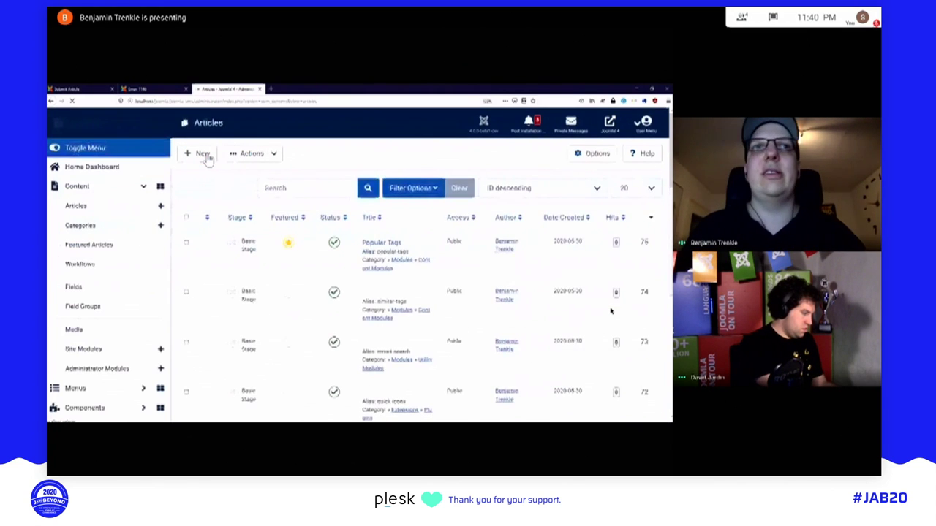
scroll(174, 376, "down", 4)
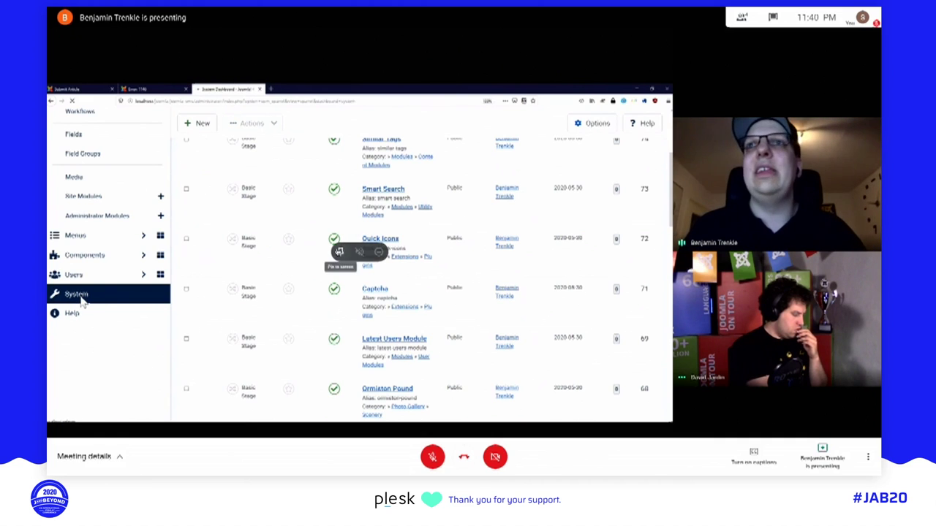
left_click(340, 251)
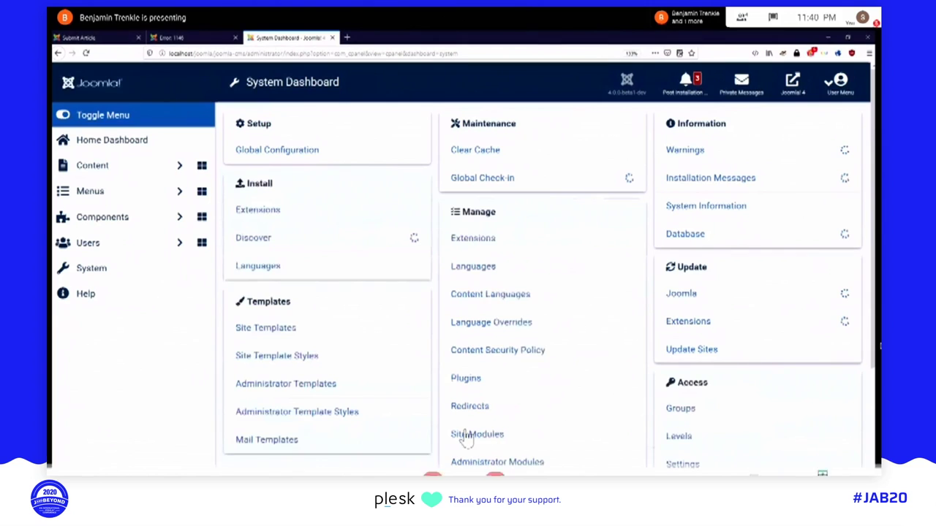
left_click(468, 379)
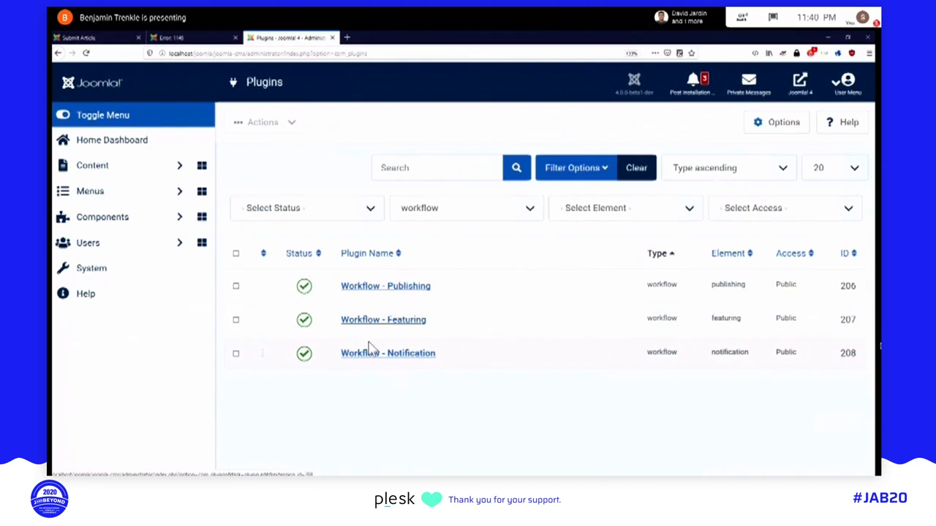
Step: Open the Workflow - Publishing plugin and examine the choices offered for its Extension Whitelist and Extension Blacklist, selecting none
left_click(410, 293)
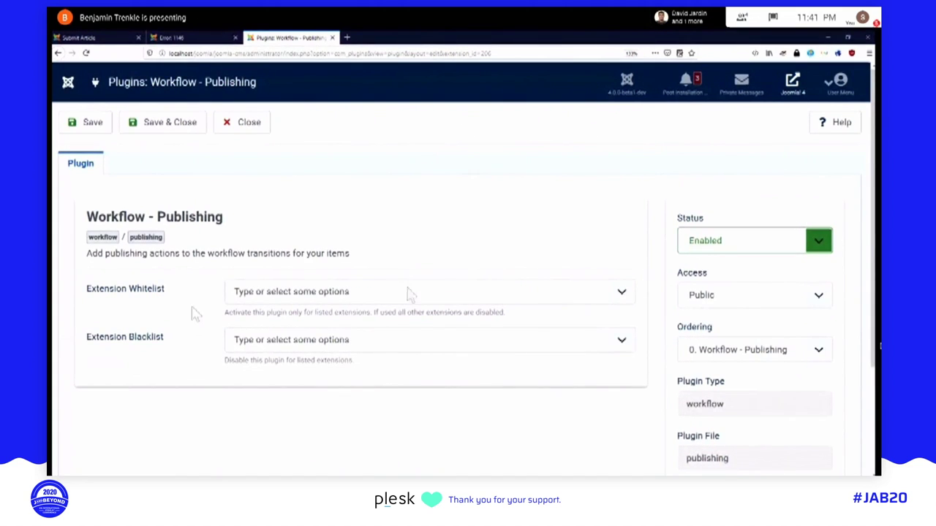
left_click(282, 292)
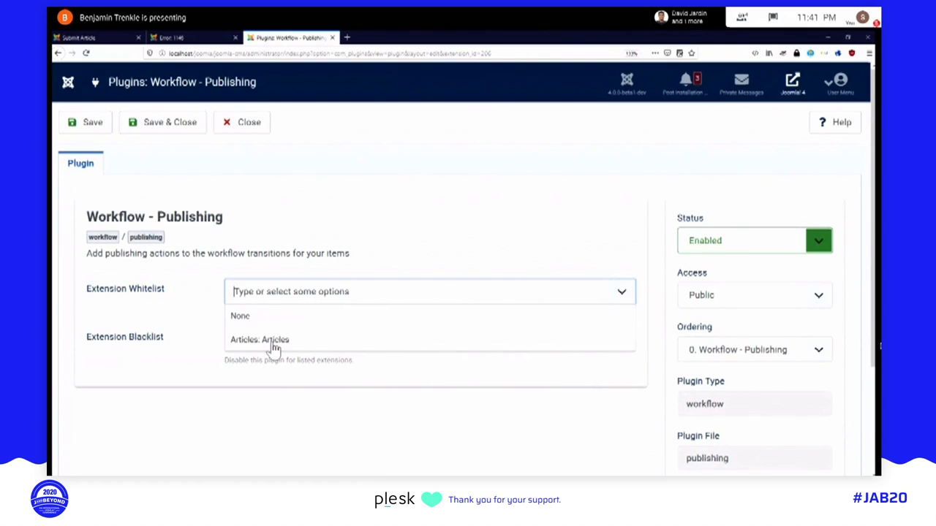
left_click(278, 391)
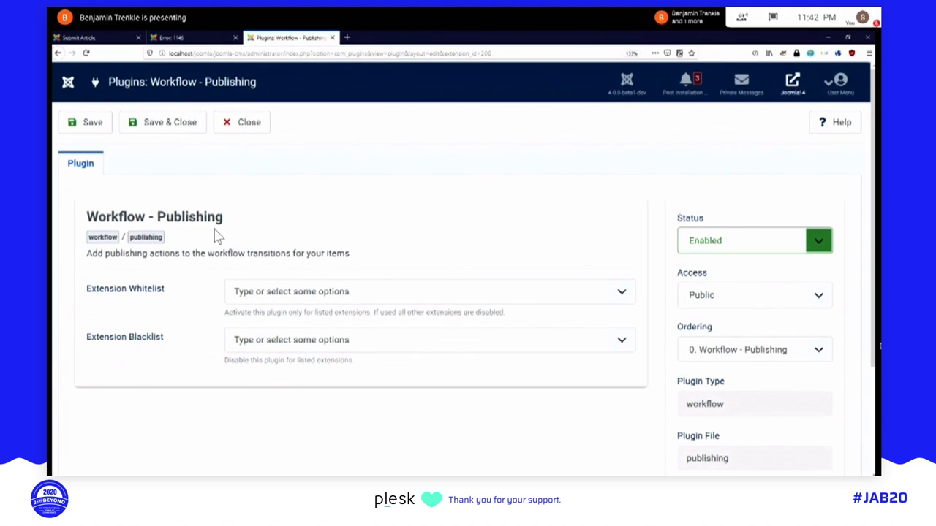
left_click(319, 289)
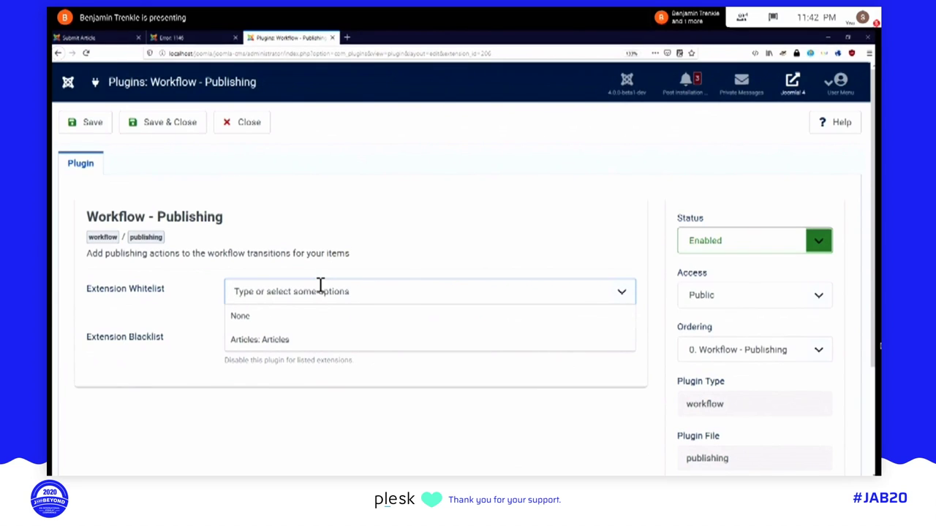
left_click(266, 361)
left_click(300, 351)
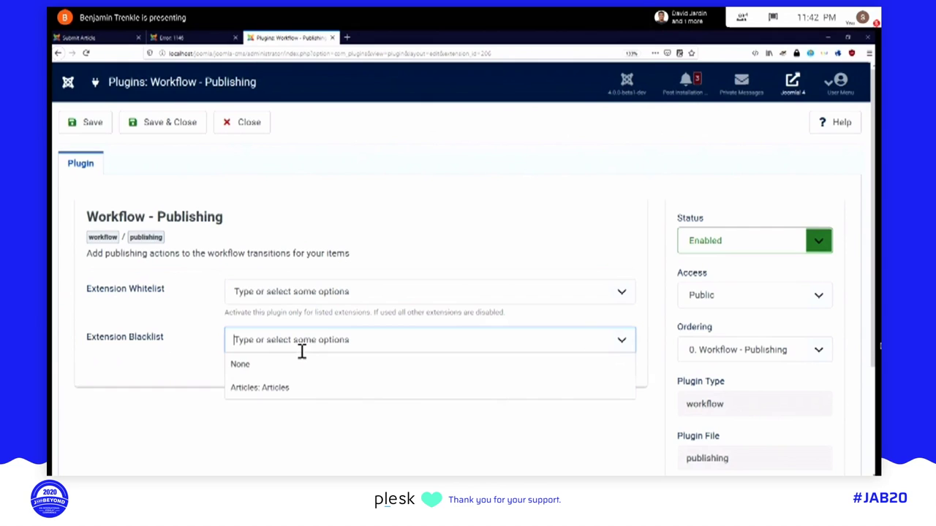
left_click(372, 234)
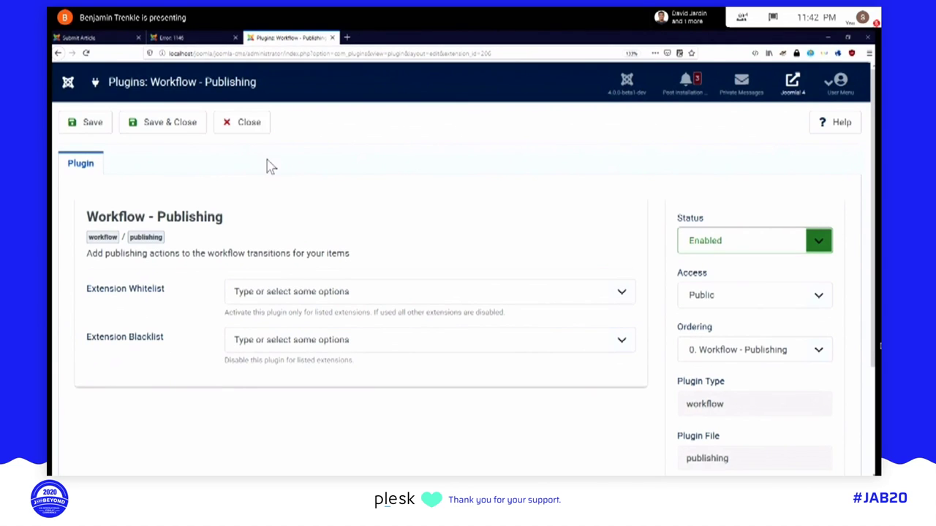